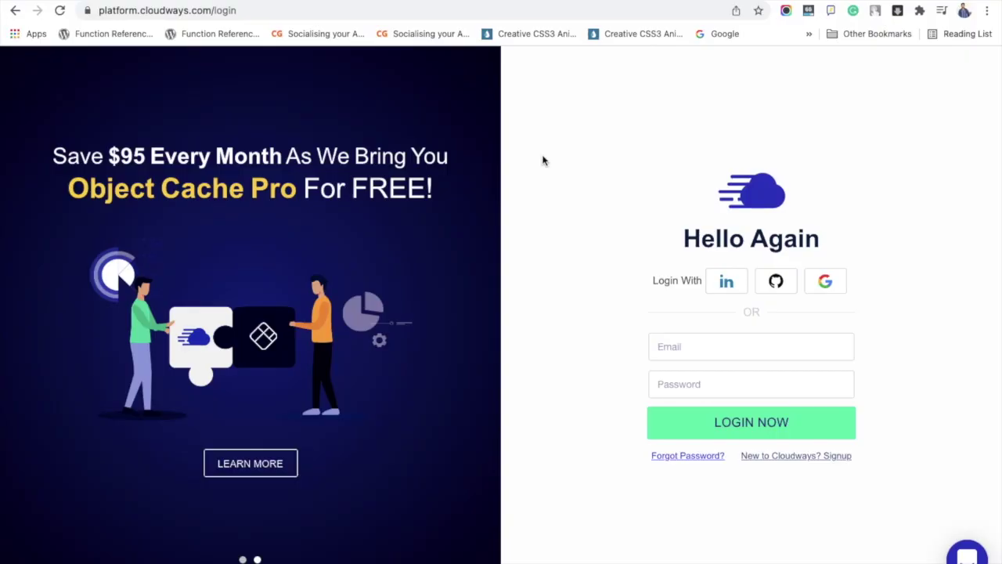
# Sign in to Cloudways with the account email and password.
pyautogui.click(697, 355)
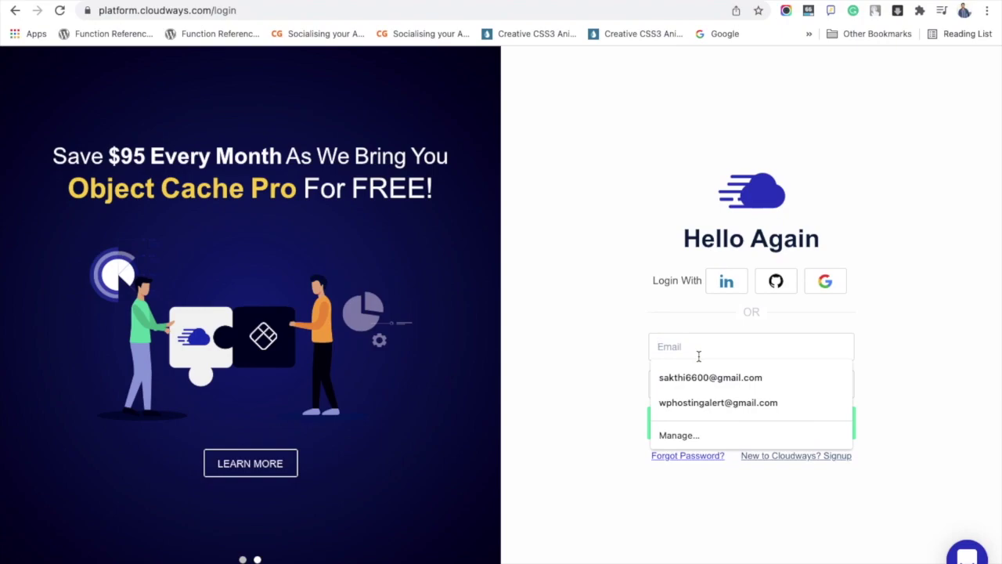
pyautogui.write('us')
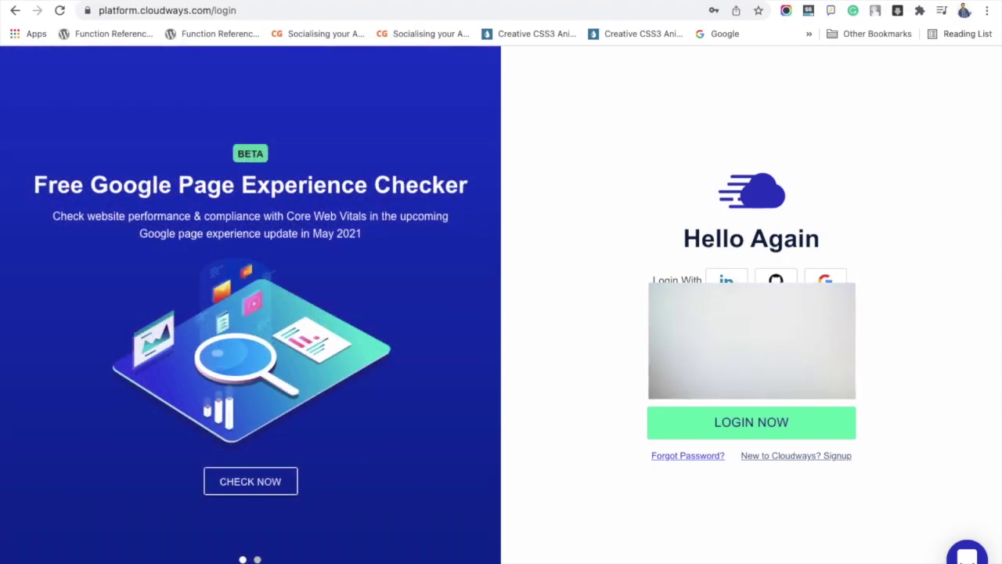
pyautogui.click(743, 422)
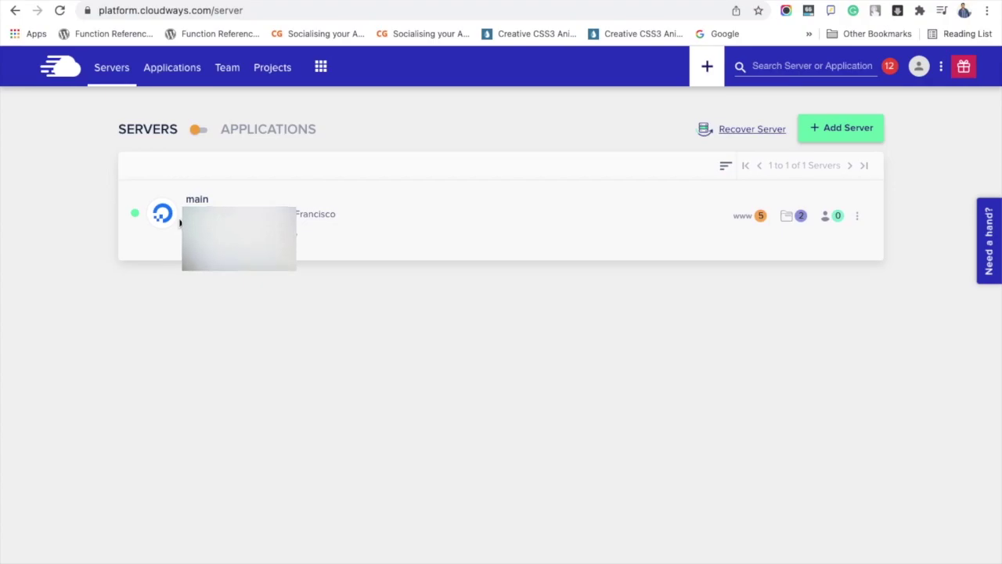
# Start adding a new application from the Applications list, hosted on the main server.
pyautogui.click(178, 76)
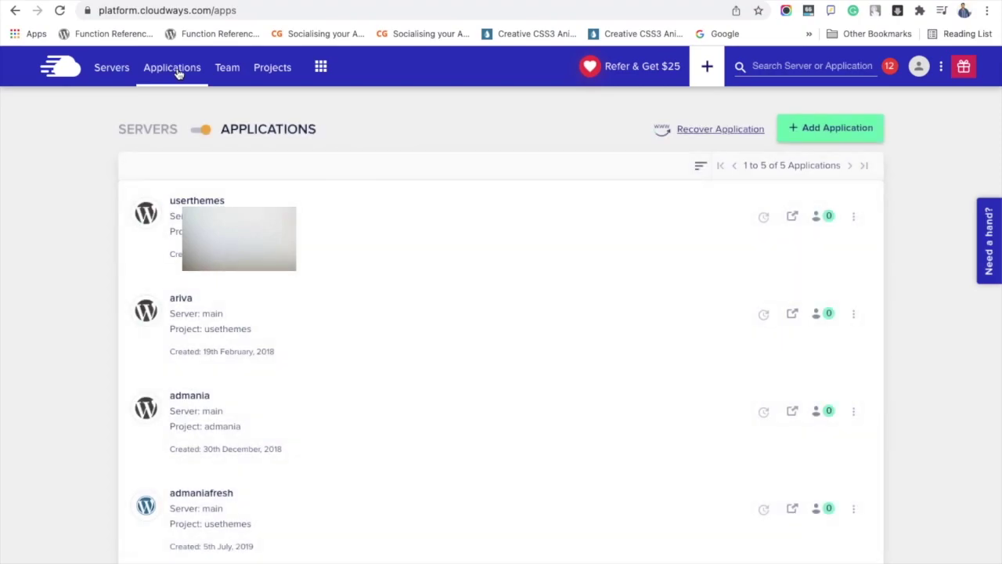
pyautogui.scroll(-2, 253, 384)
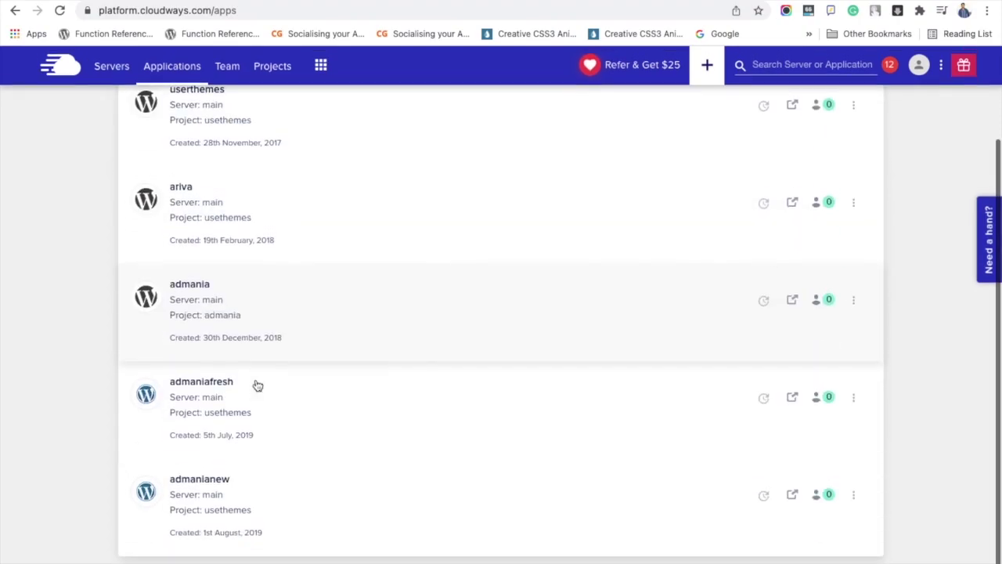
pyautogui.scroll(3, 258, 385)
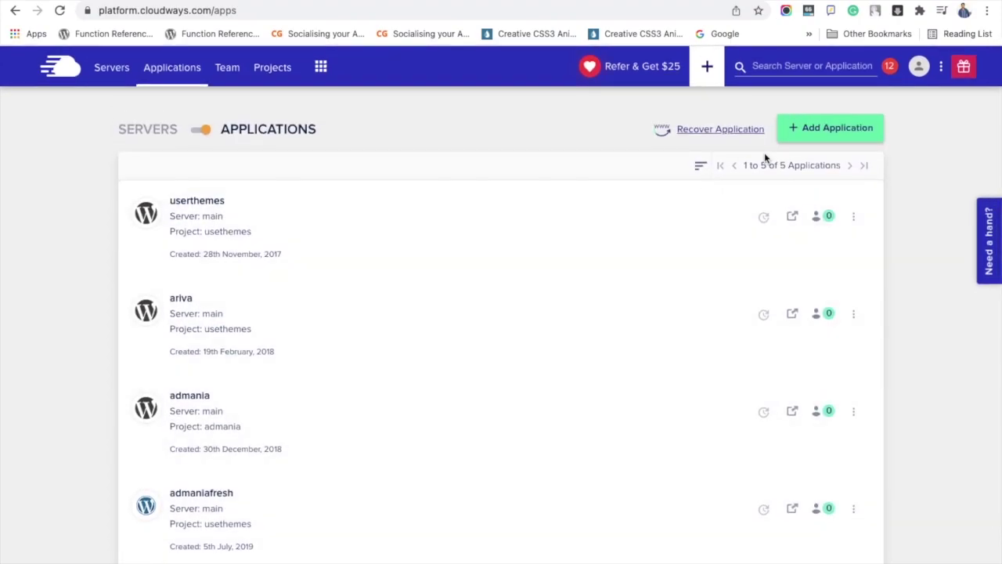
pyautogui.click(817, 138)
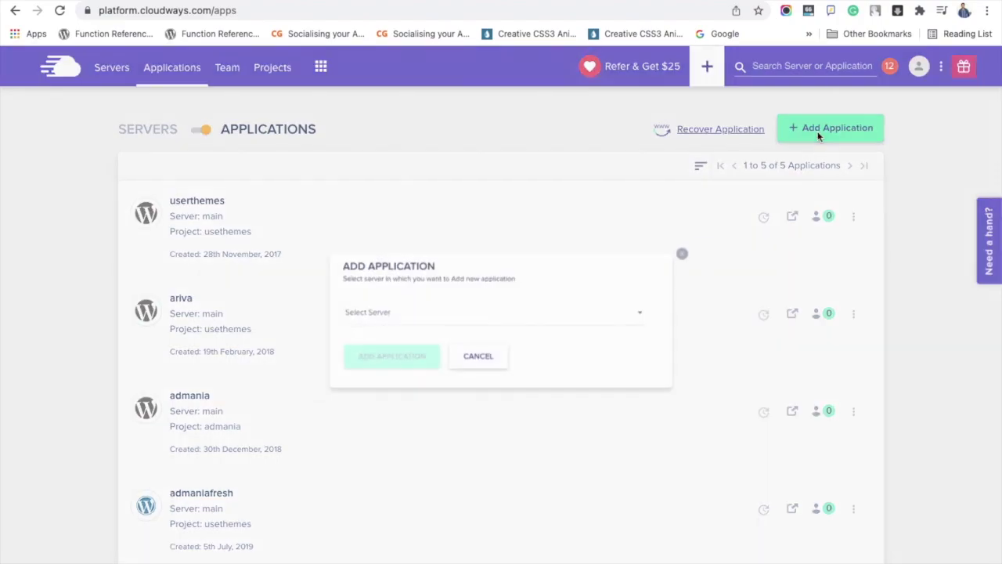
pyautogui.click(420, 311)
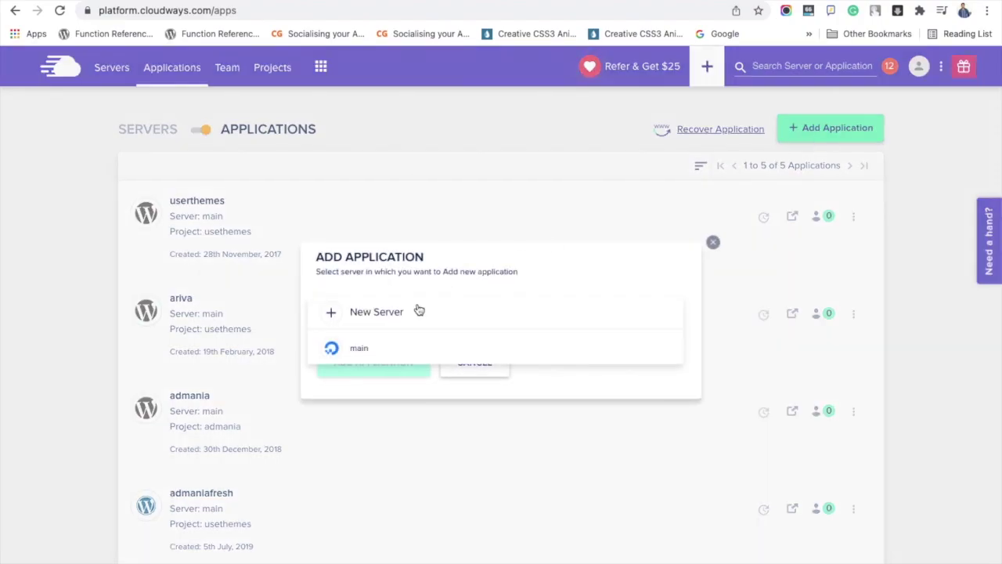
pyautogui.click(387, 348)
pyautogui.click(383, 368)
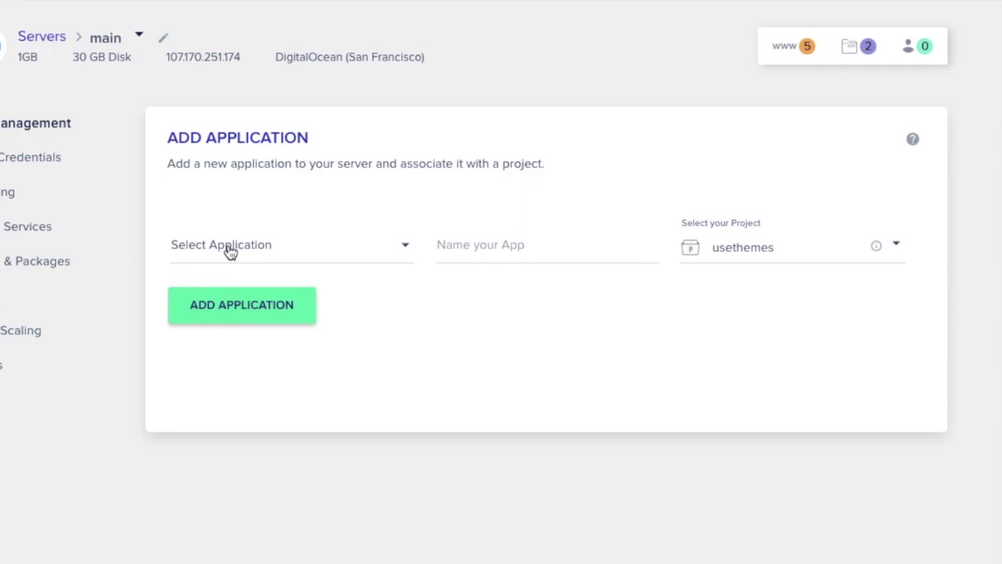
# Create a clean WordPress 5.8 app named sakthi in the usethemes project.
pyautogui.click(226, 249)
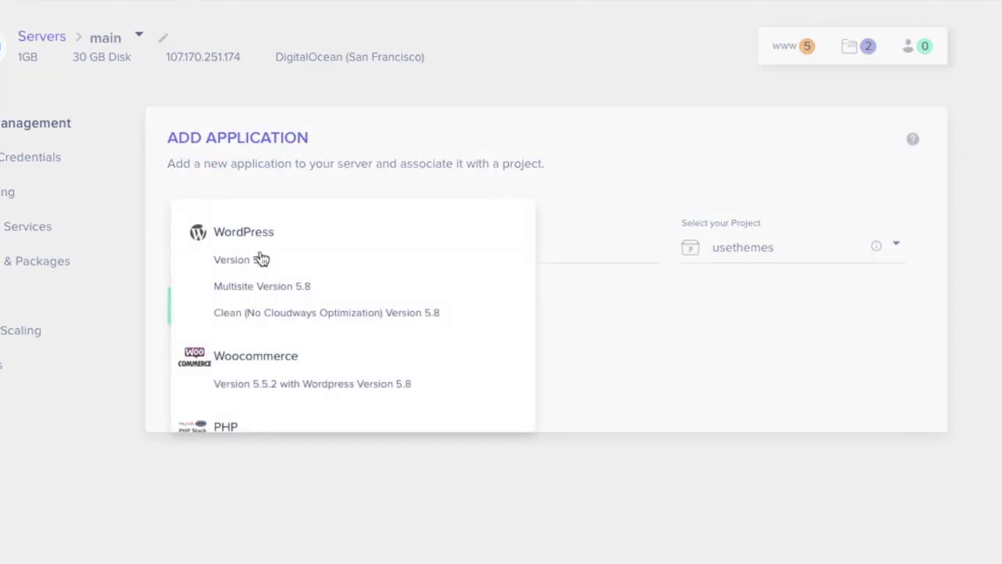
pyautogui.click(261, 266)
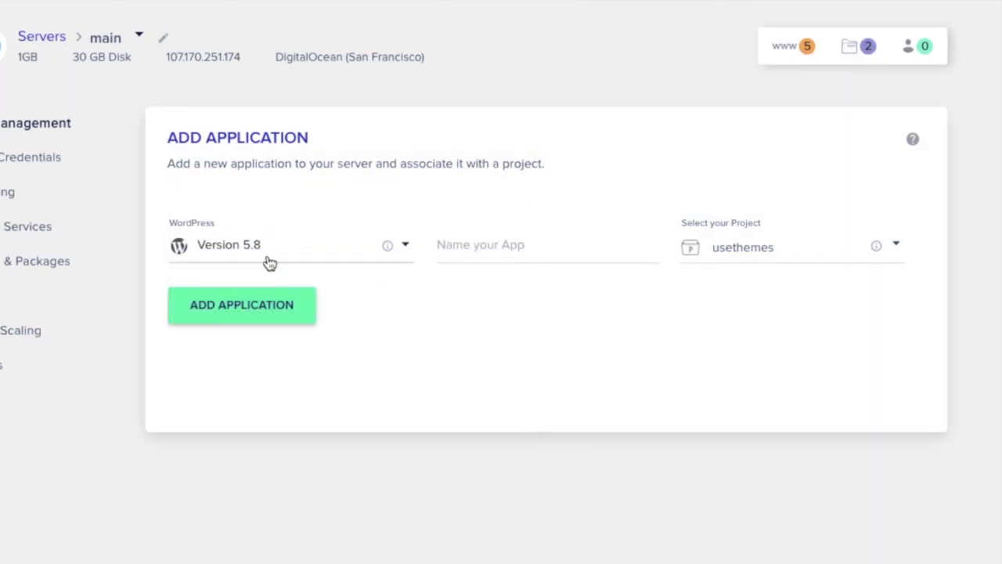
pyautogui.click(272, 256)
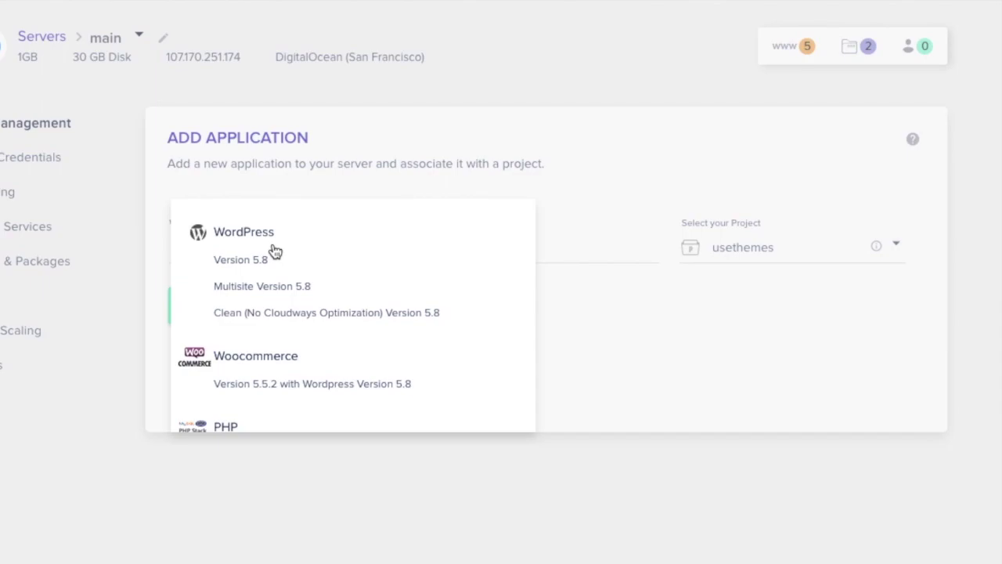
pyautogui.click(313, 326)
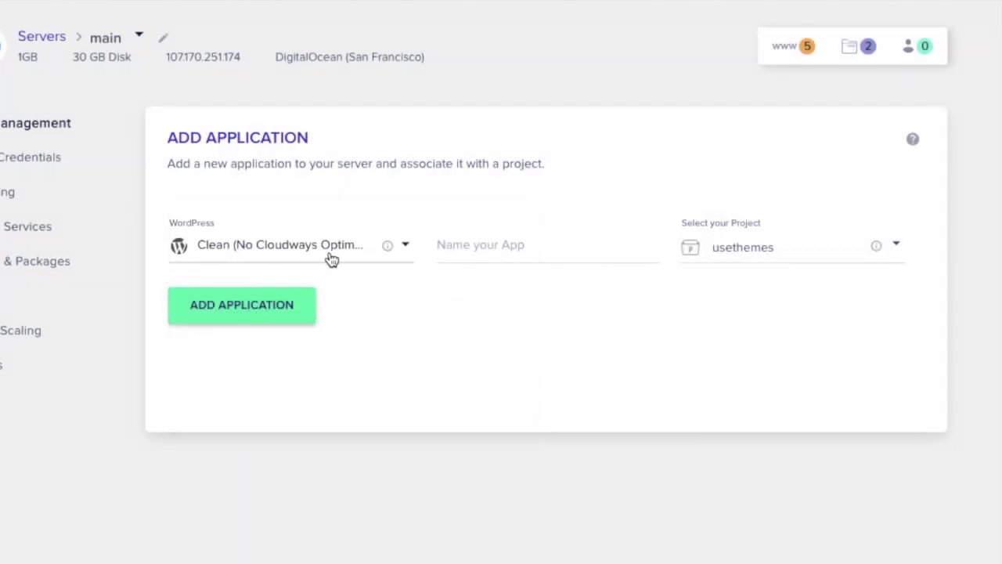
pyautogui.click(455, 248)
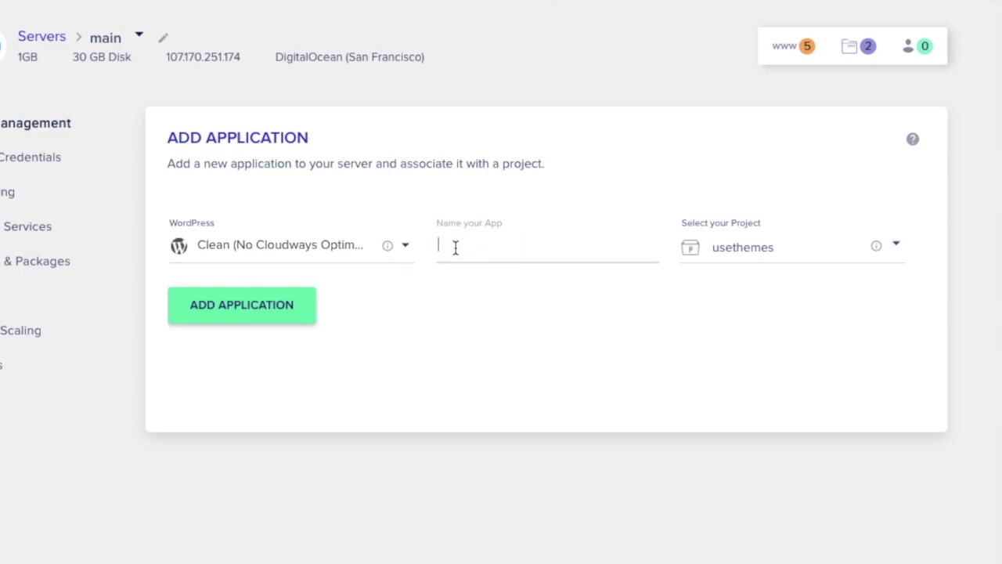
pyautogui.write('sakthi')
pyautogui.click(779, 260)
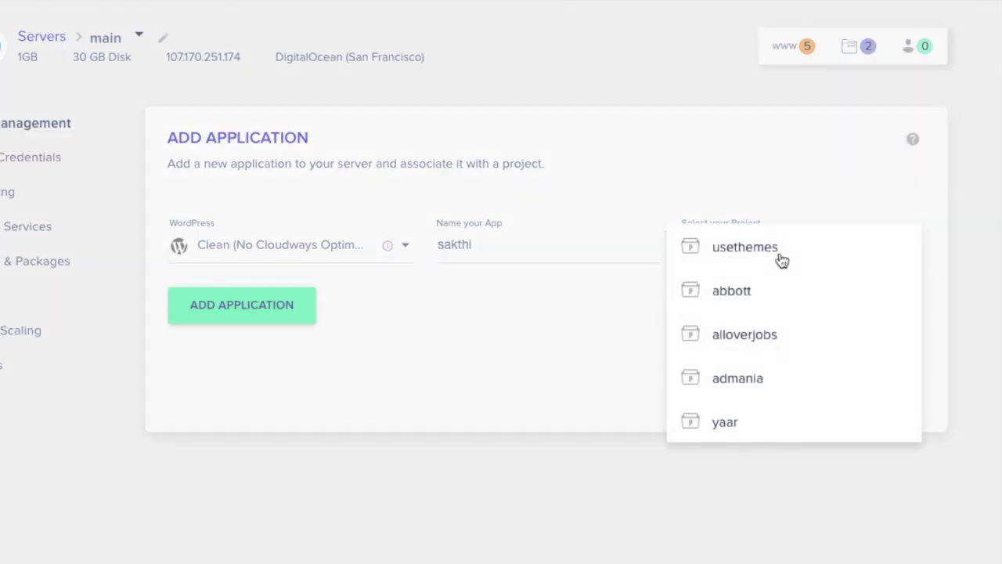
pyautogui.click(775, 255)
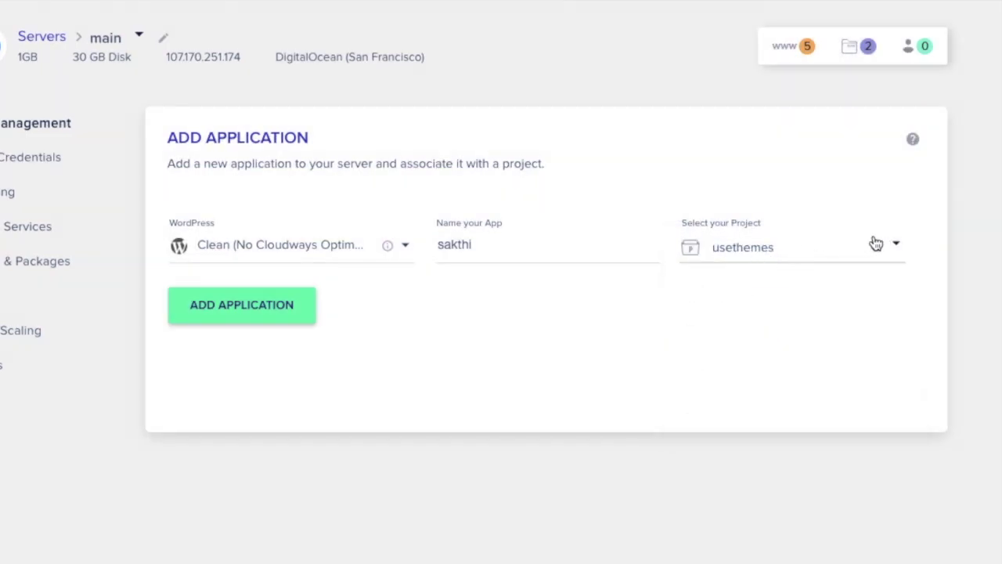
pyautogui.click(264, 314)
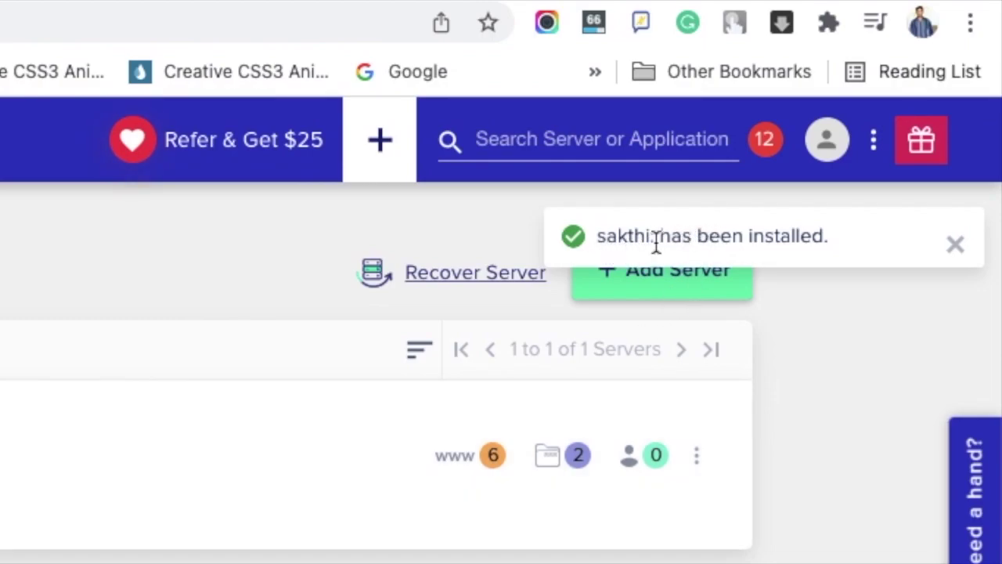
# After installation, open the sakthi app's access details and its admin login page.
pyautogui.moveTo(838, 234); pyautogui.dragTo(574, 235)
pyautogui.click(911, 319)
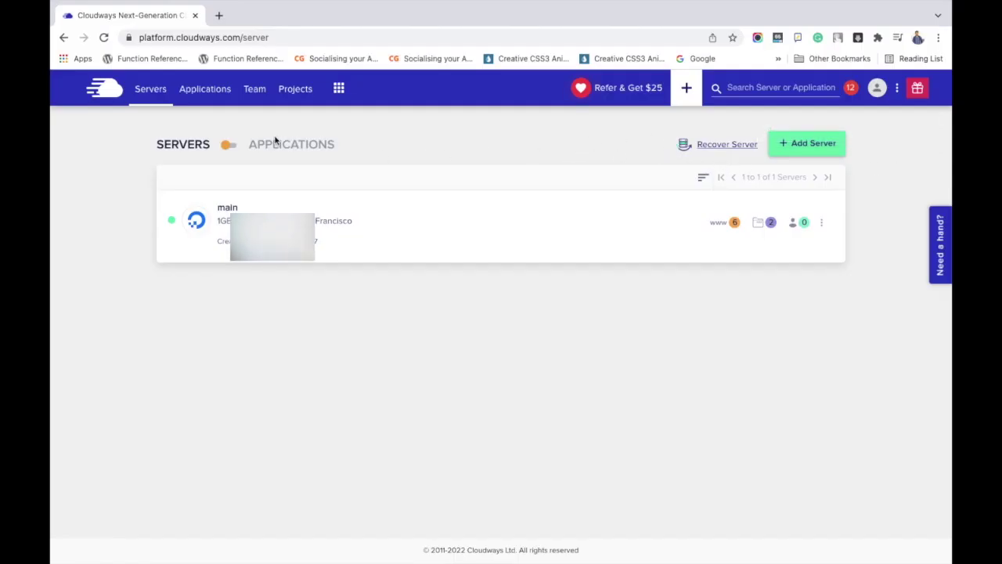
pyautogui.click(215, 91)
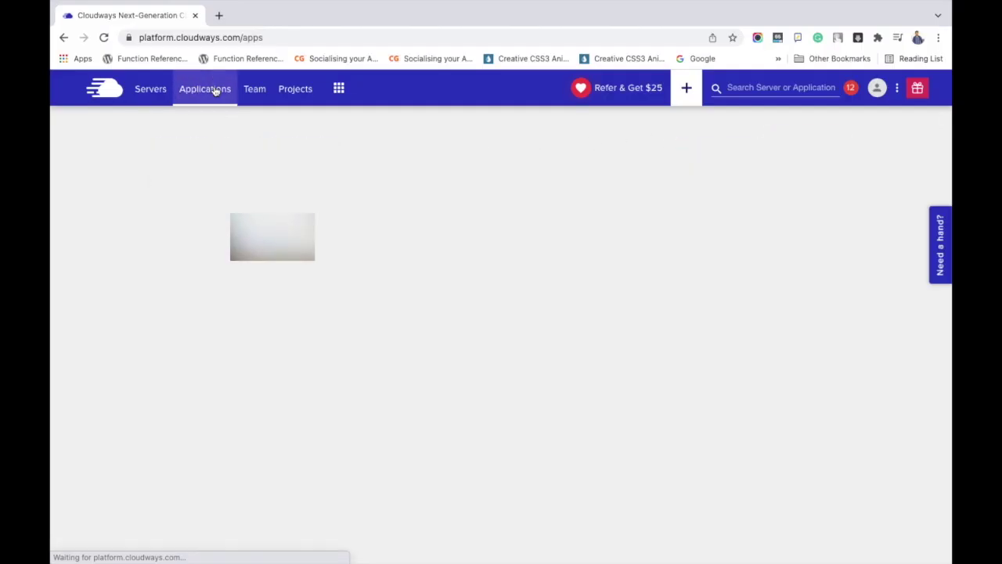
pyautogui.scroll(-2, 258, 202)
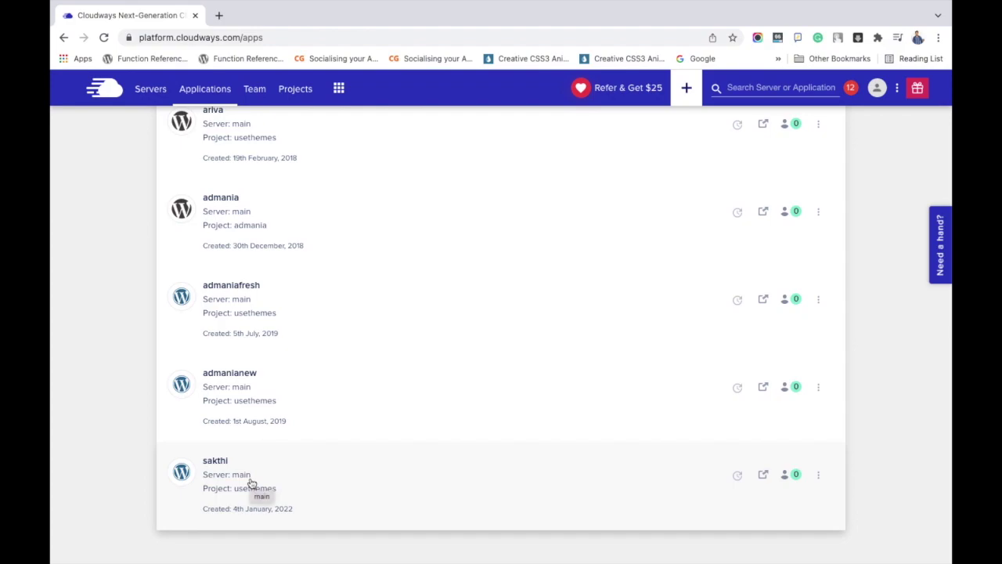
pyautogui.click(222, 462)
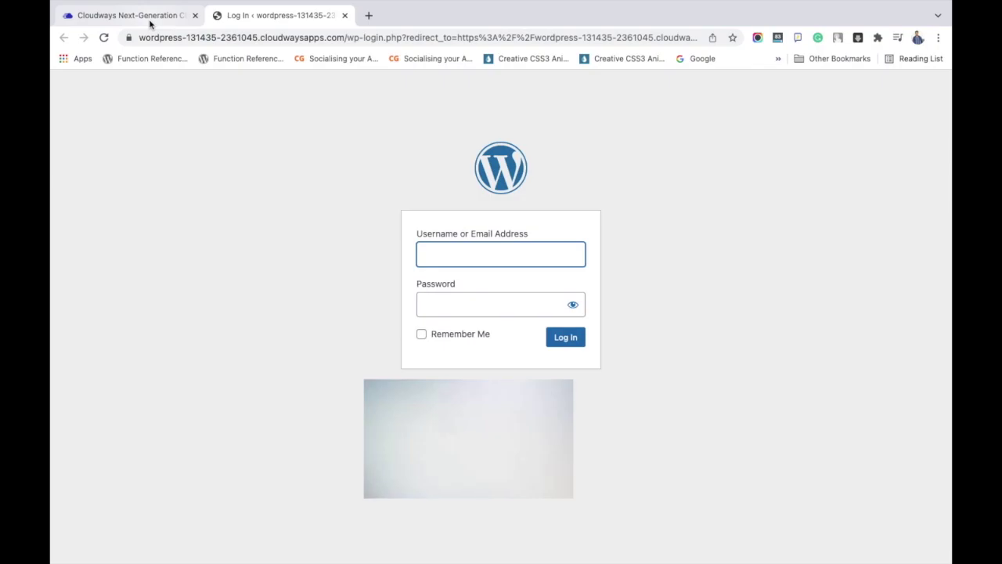
pyautogui.click(148, 17)
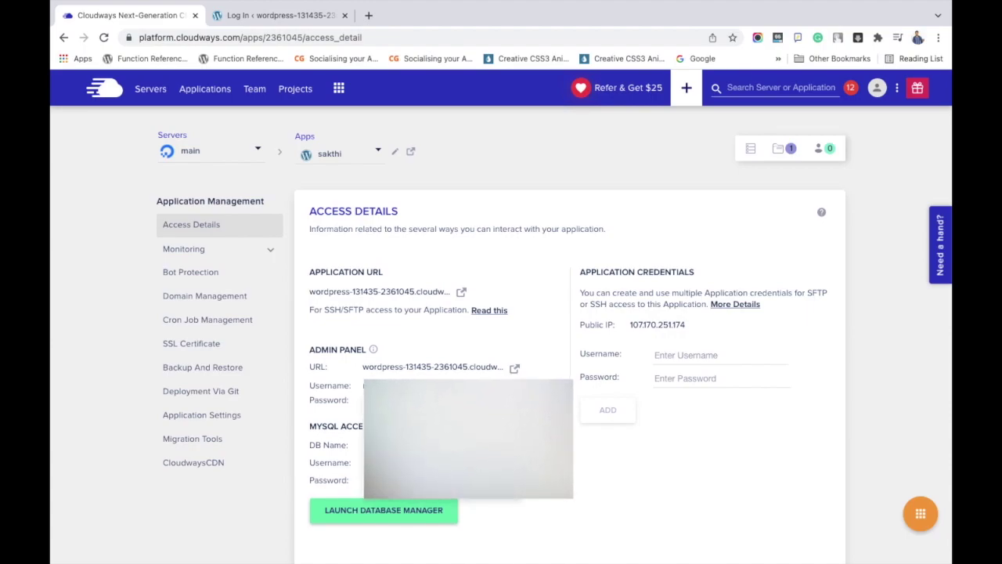
# Log in to the WordPress admin using credentials copied from Cloudways access details.
pyautogui.rightClick(408, 385)
pyautogui.click(426, 375)
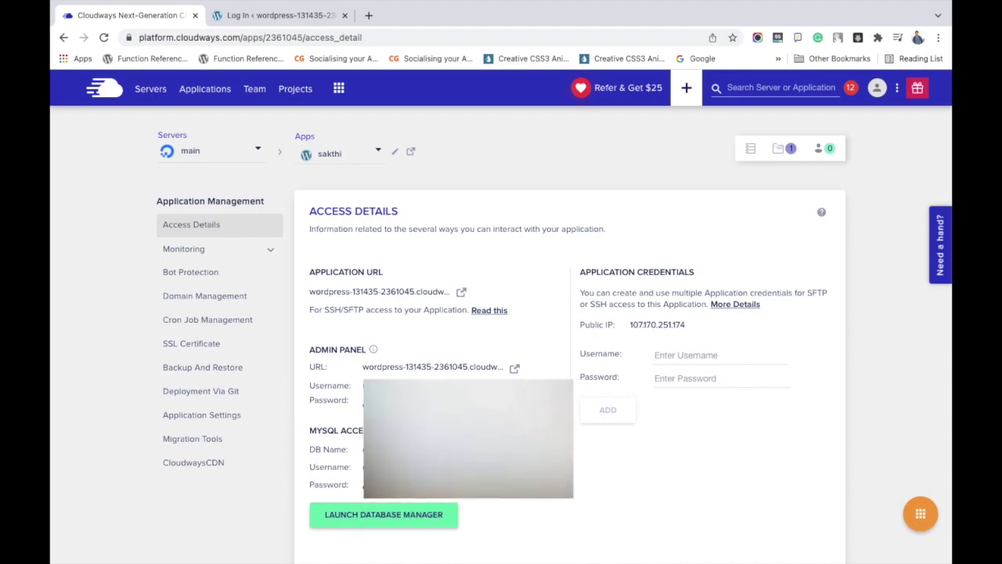
pyautogui.click(274, 14)
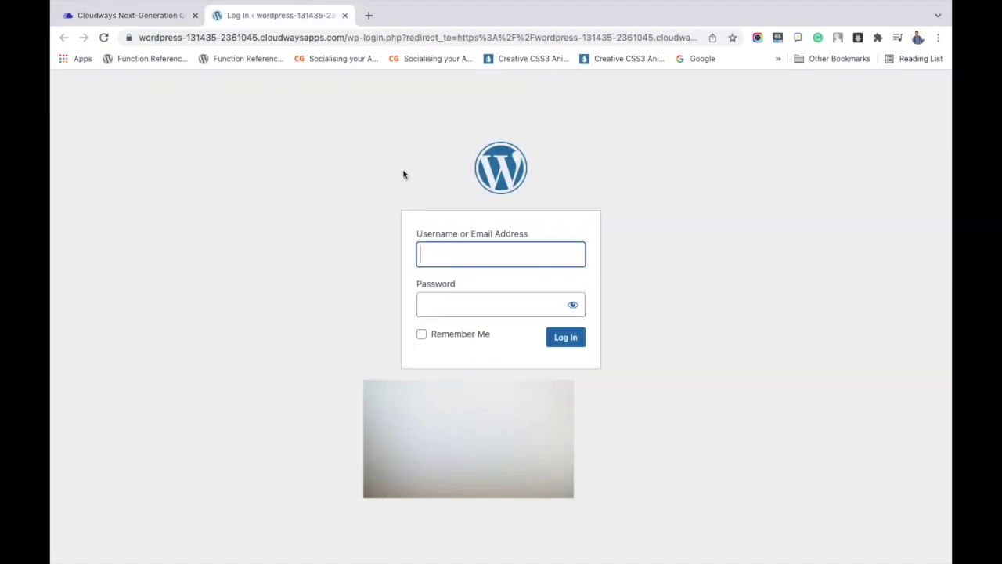
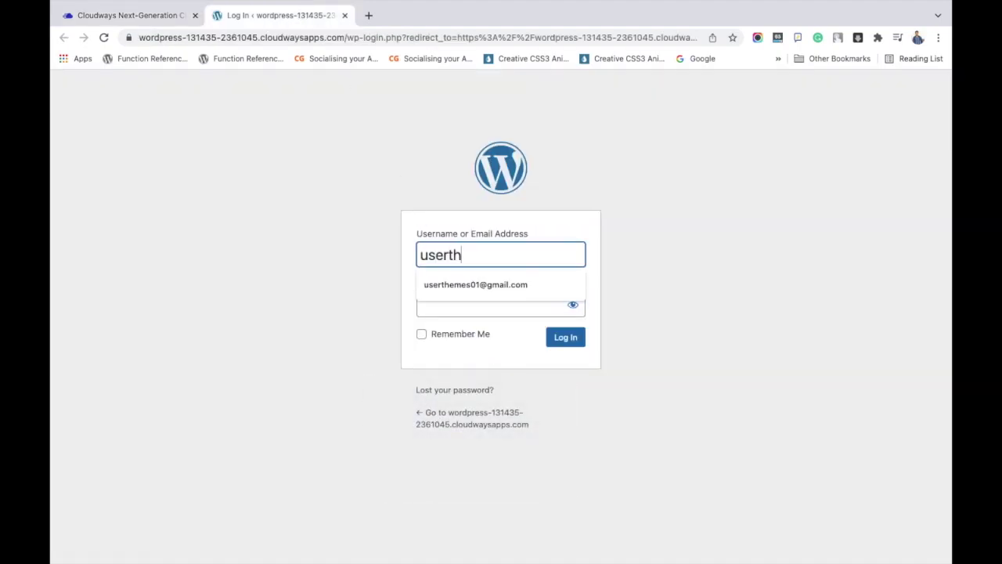
pyautogui.click(466, 285)
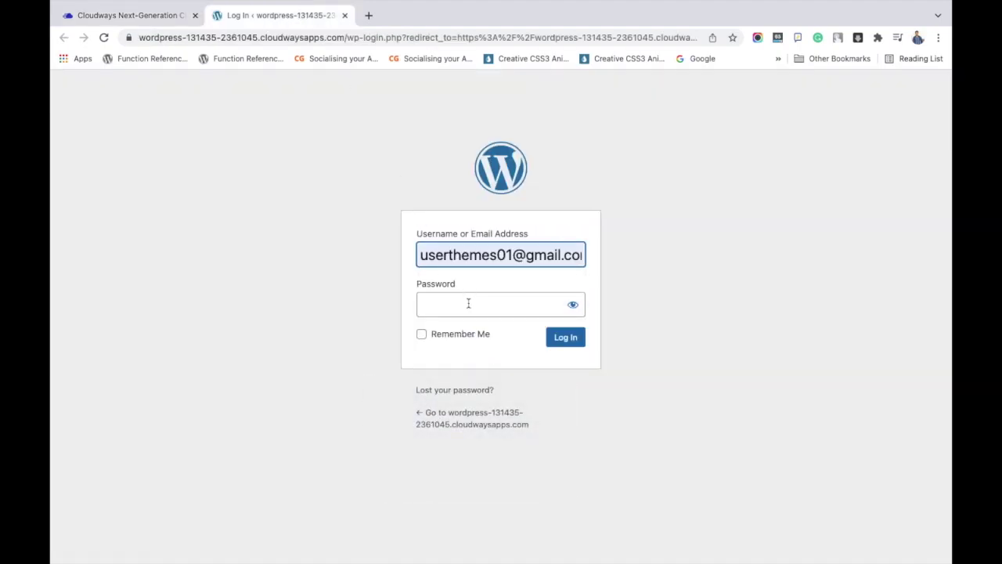
pyautogui.click(468, 303)
pyautogui.hotkey('ctrl', 'v')
pyautogui.click(568, 342)
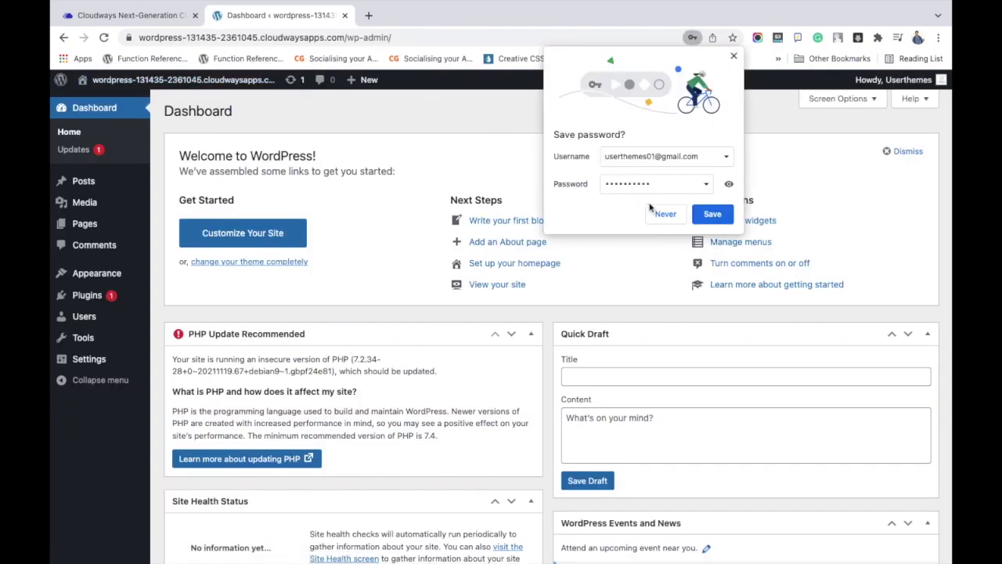
pyautogui.click(664, 214)
pyautogui.moveTo(177, 80)
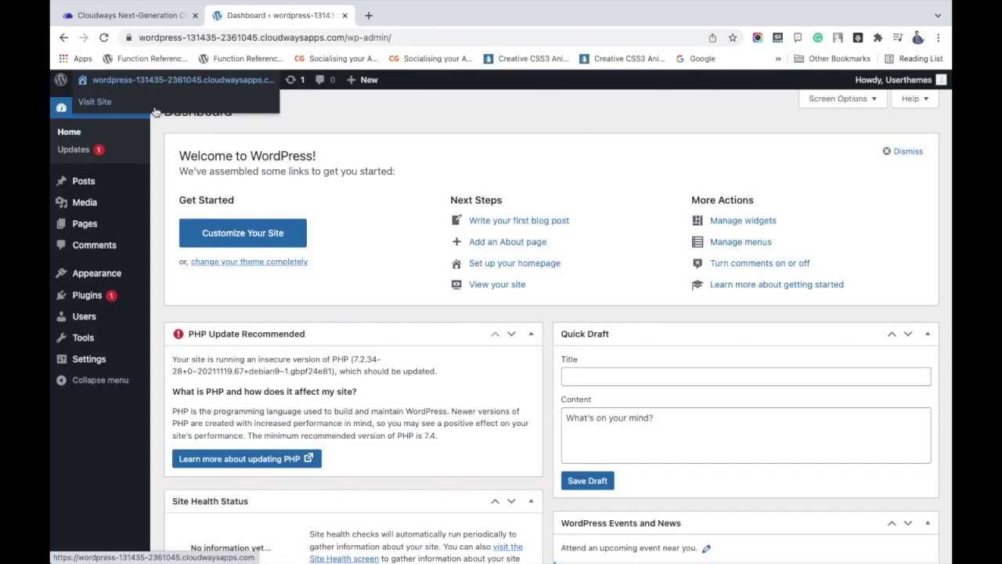
# Open the live site in a new tab, then copy public IP 107.170.251.174 in Cloudways.
pyautogui.rightClick(155, 112)
pyautogui.click(180, 111)
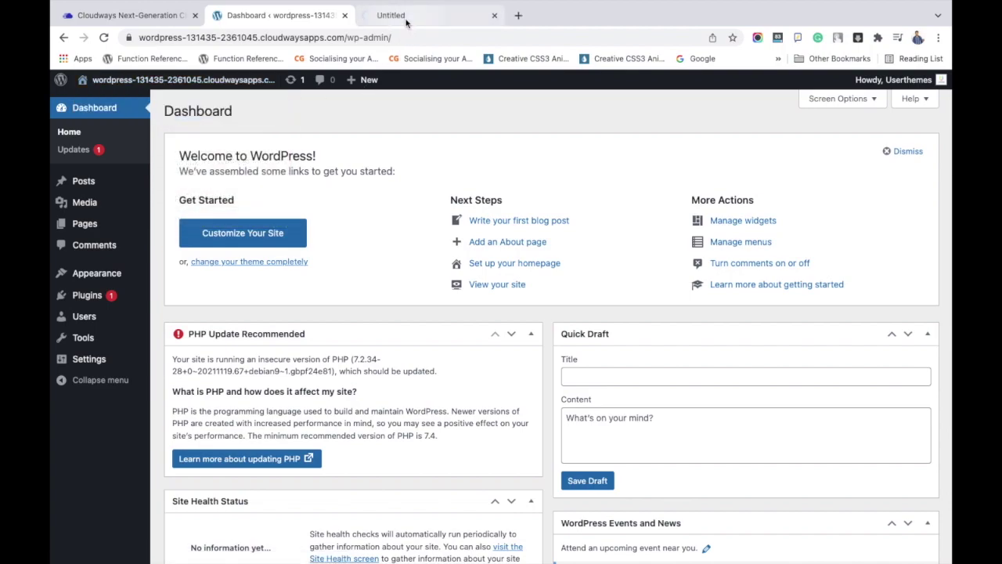
pyautogui.click(405, 16)
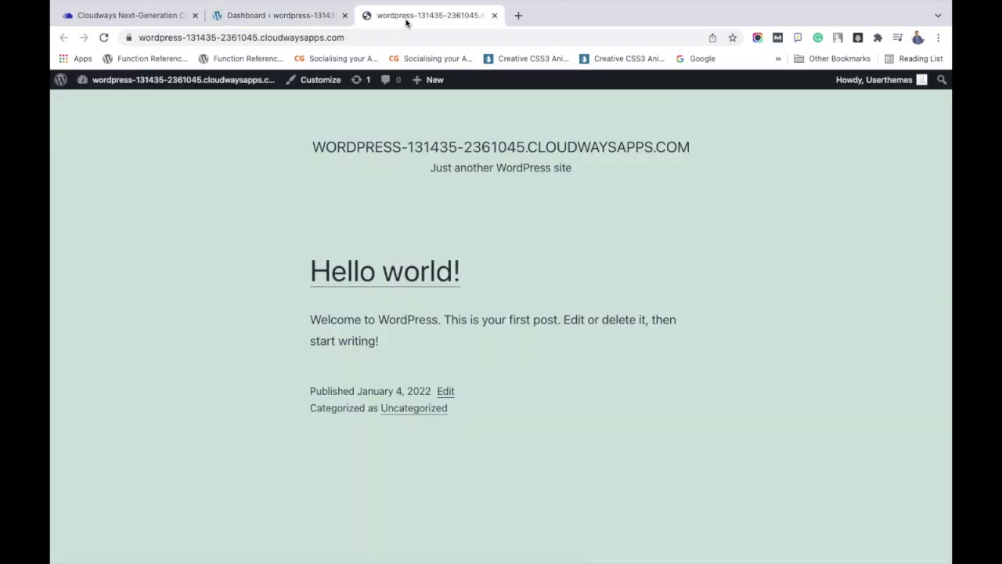
pyautogui.scroll(-5, 507, 271)
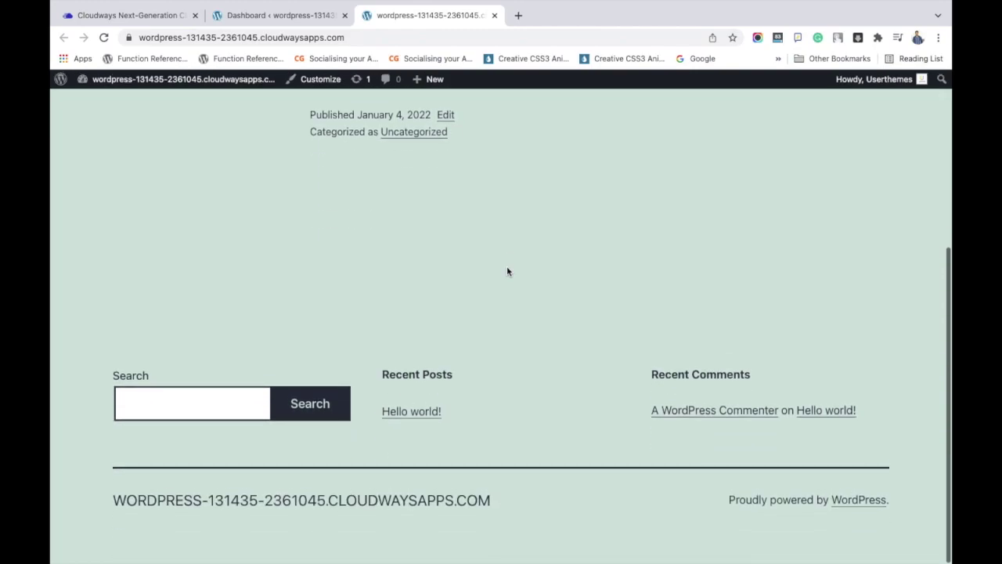
pyautogui.scroll(5, 506, 270)
pyautogui.moveTo(306, 156); pyautogui.dragTo(690, 148)
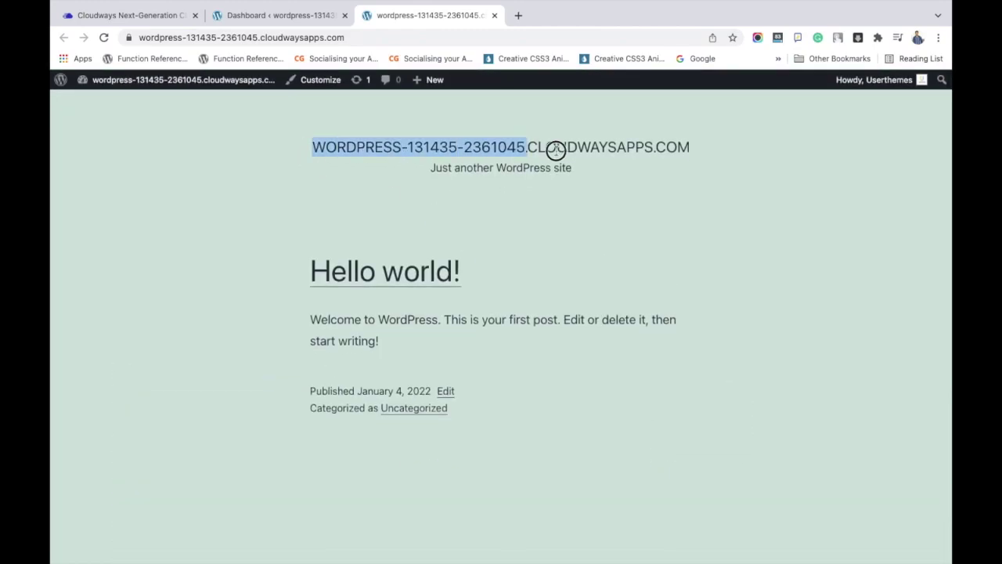
pyautogui.click(172, 22)
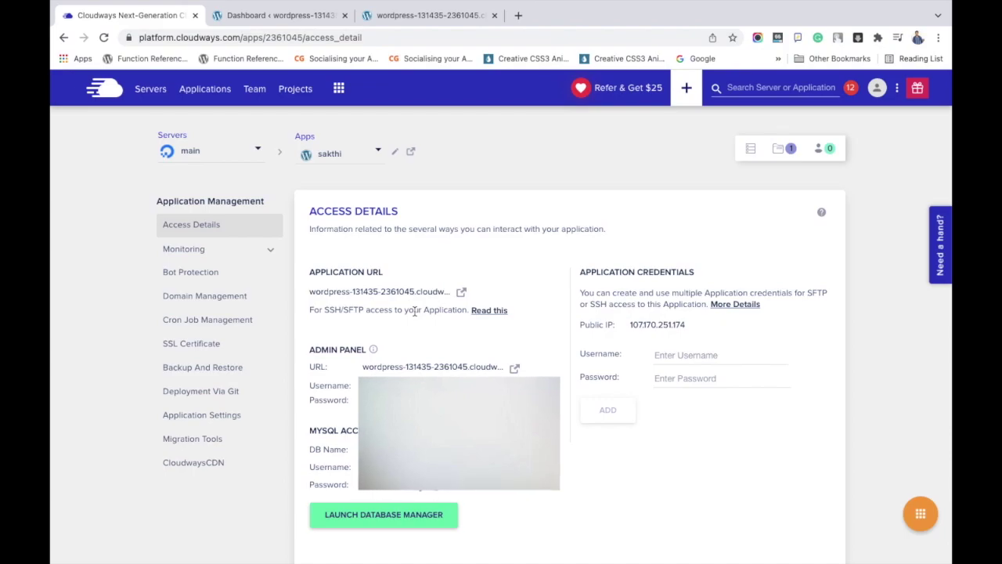
pyautogui.click(643, 329)
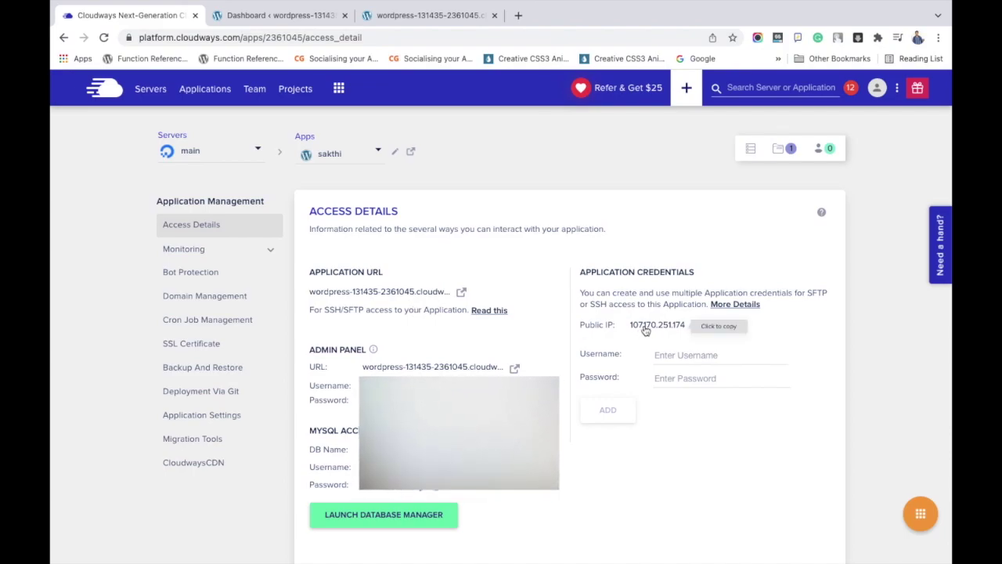
# Go to godaddy.com, sign in, and open Manage DNS for userthemes.net.
pyautogui.click(517, 17)
pyautogui.write('go')
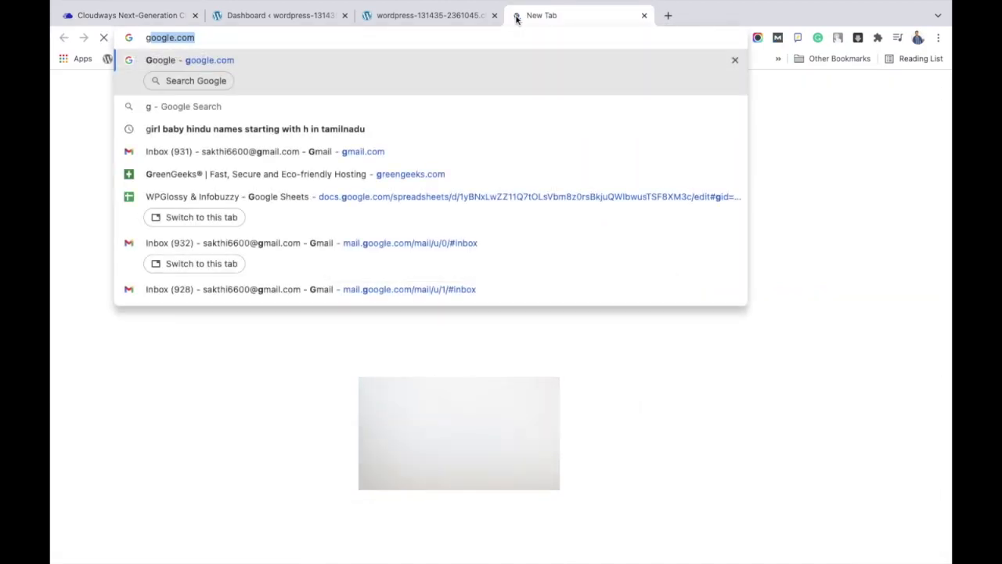
pyautogui.write('dad')
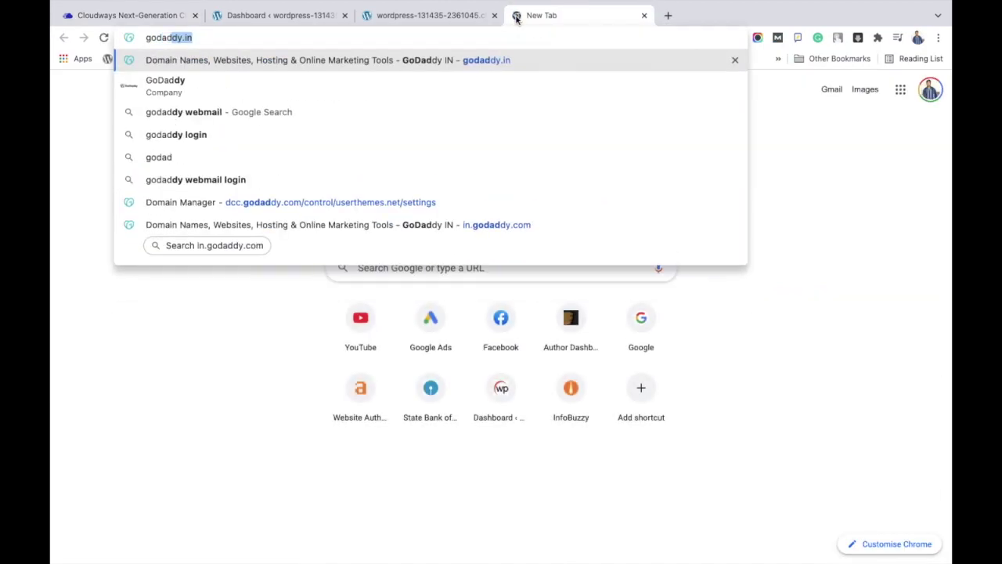
pyautogui.write('dy.co')
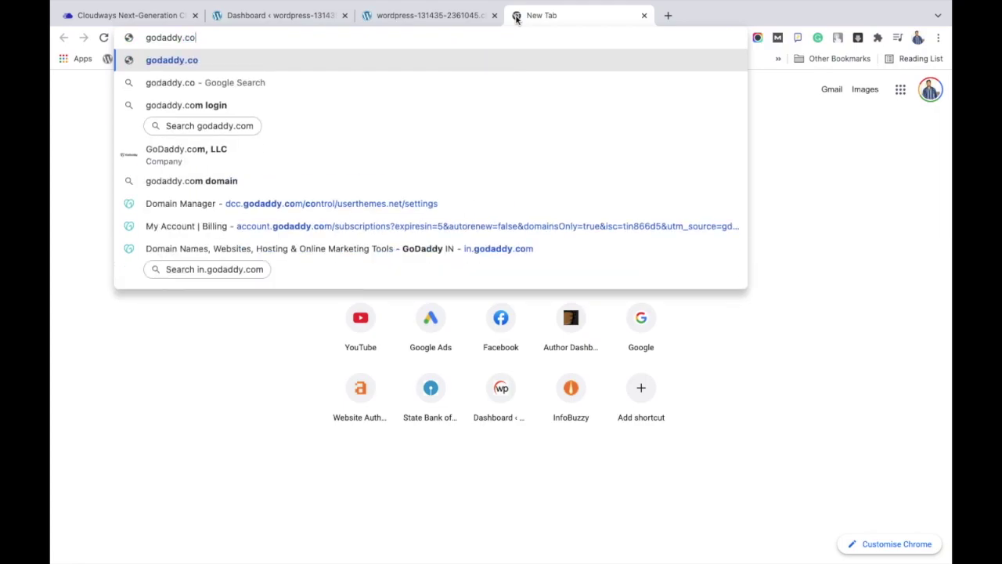
pyautogui.write('m')
pyautogui.press('Return')
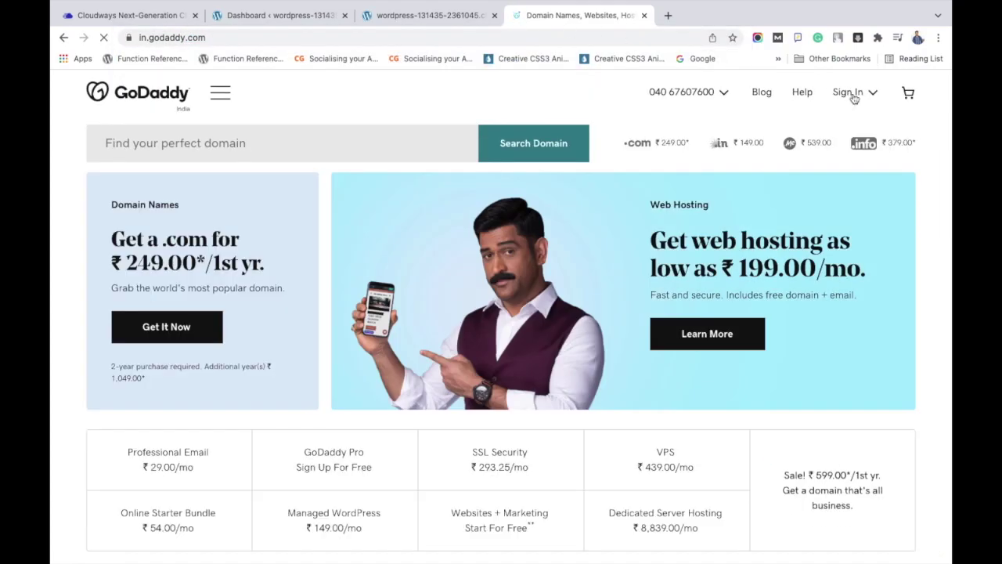
pyautogui.click(852, 94)
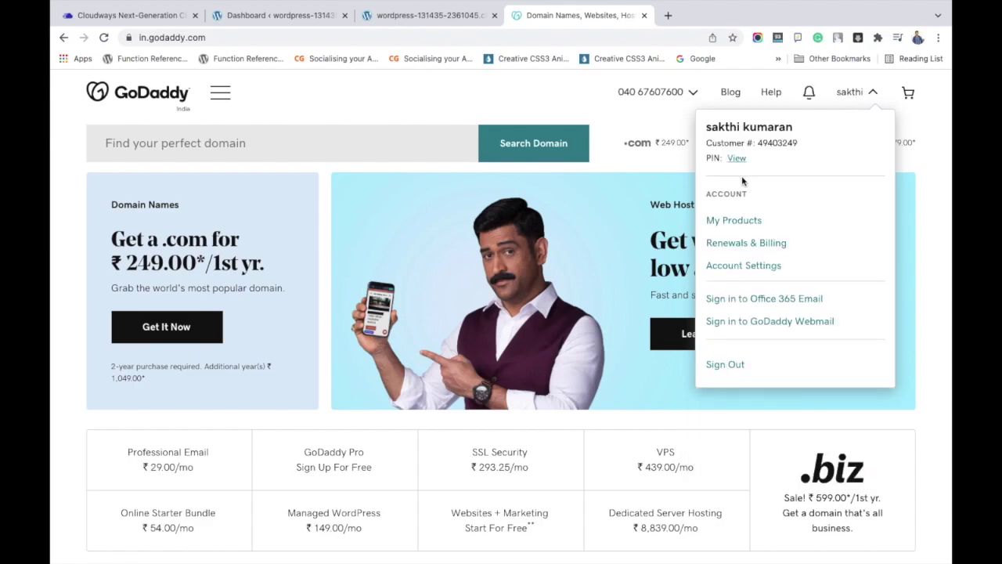
pyautogui.click(735, 223)
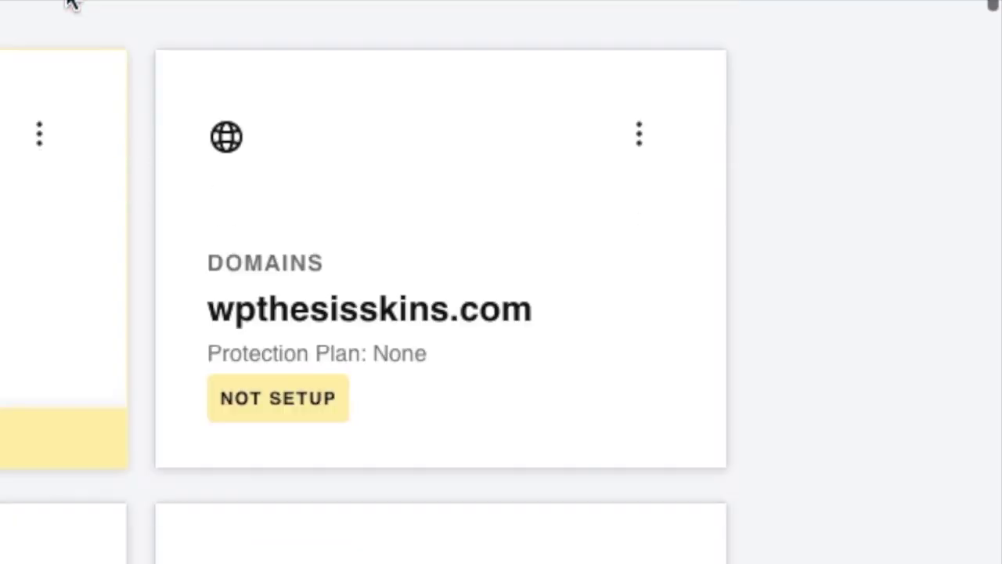
pyautogui.scroll(-5, 70, 4)
pyautogui.click(656, 125)
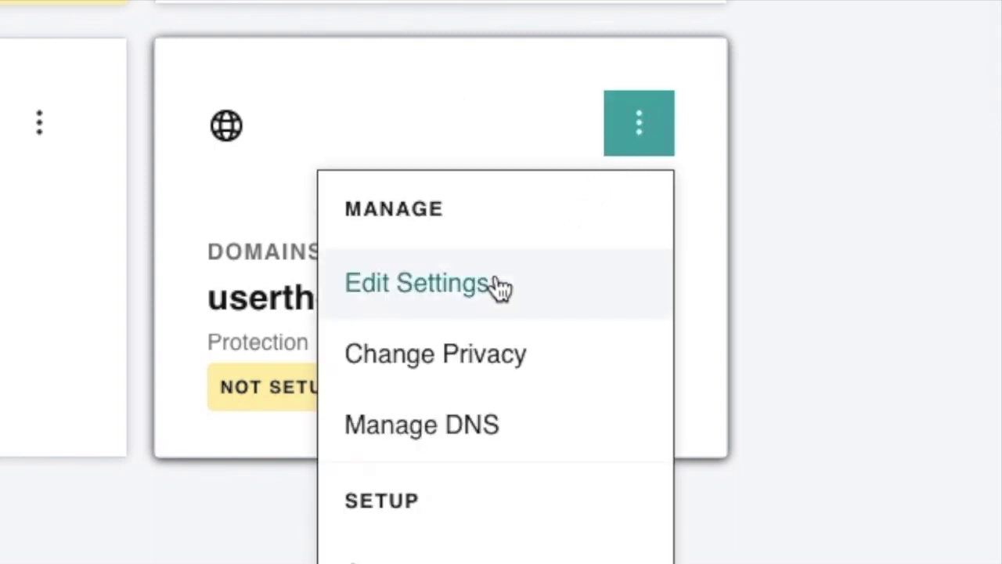
pyautogui.click(458, 427)
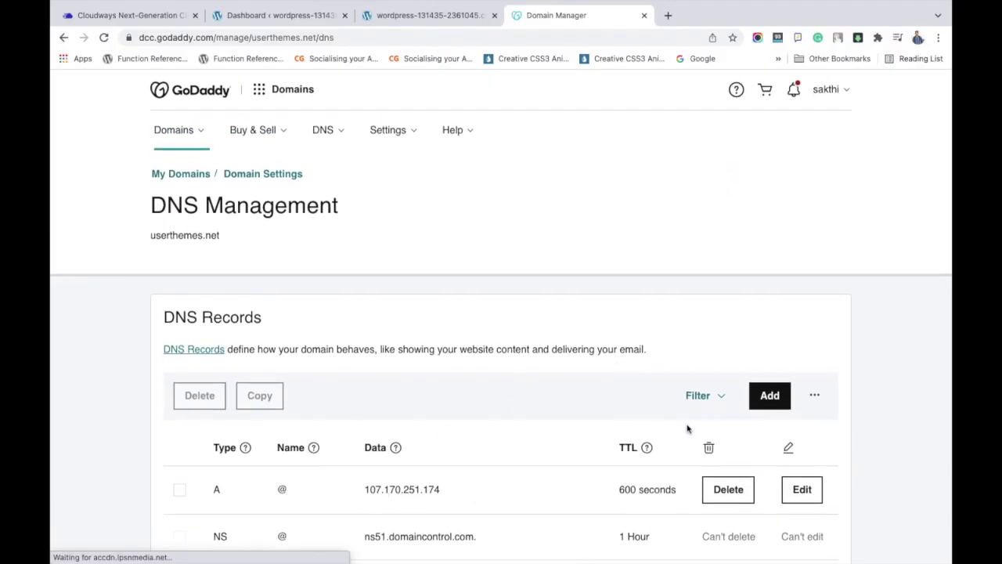
pyautogui.click(770, 398)
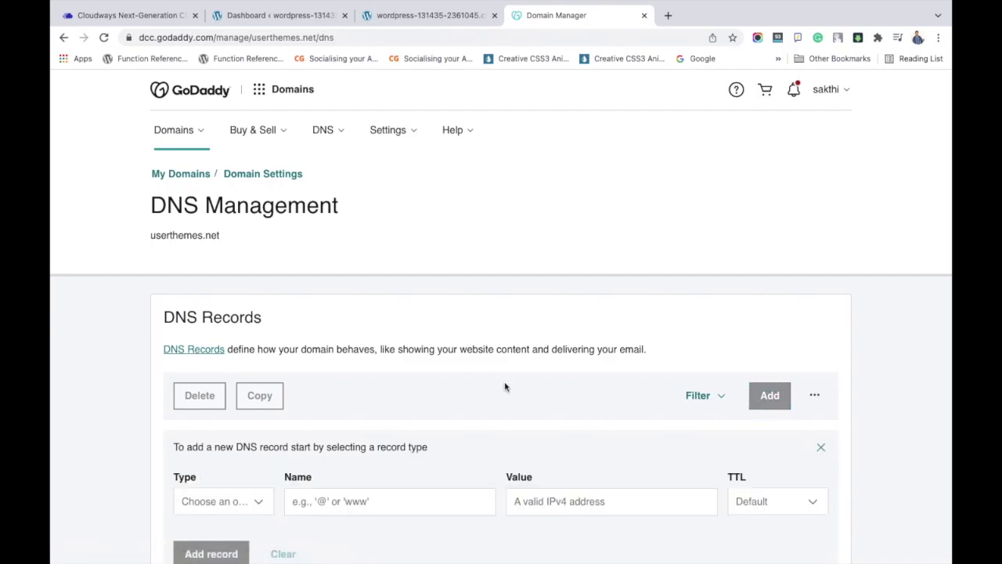
pyautogui.scroll(-3, 505, 386)
pyautogui.click(238, 390)
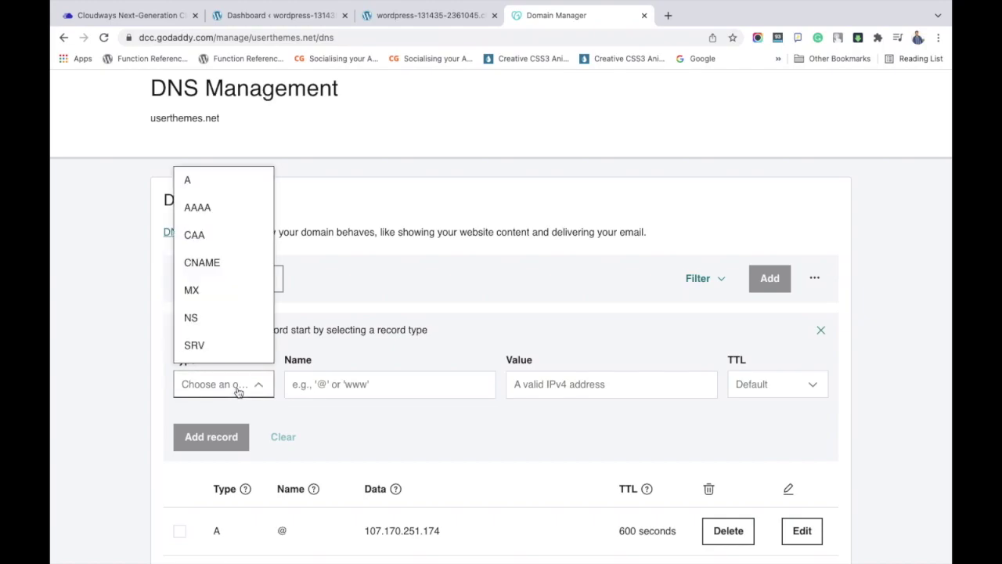
pyautogui.click(217, 188)
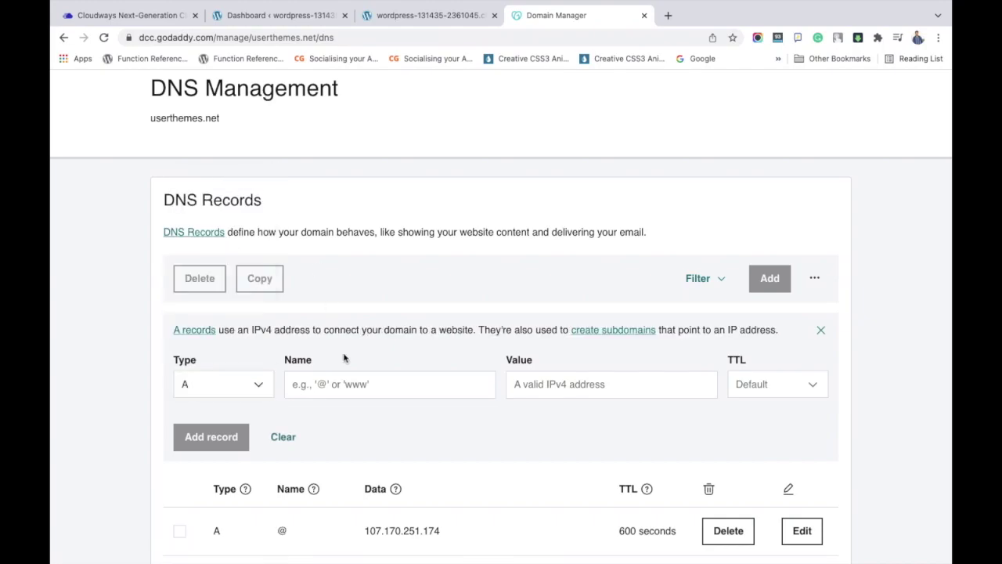
pyautogui.click(357, 382)
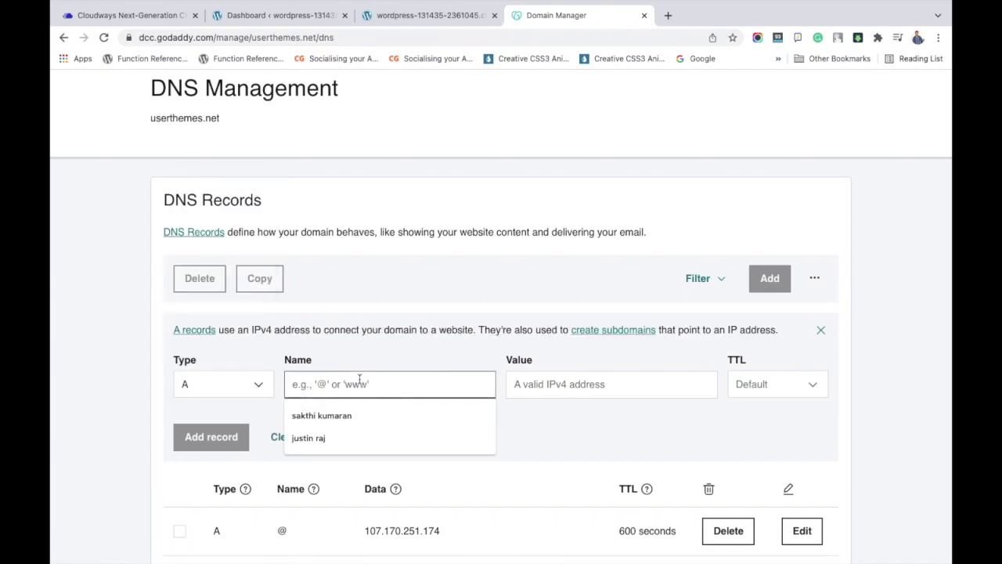
pyautogui.write('@')
pyautogui.click(519, 384)
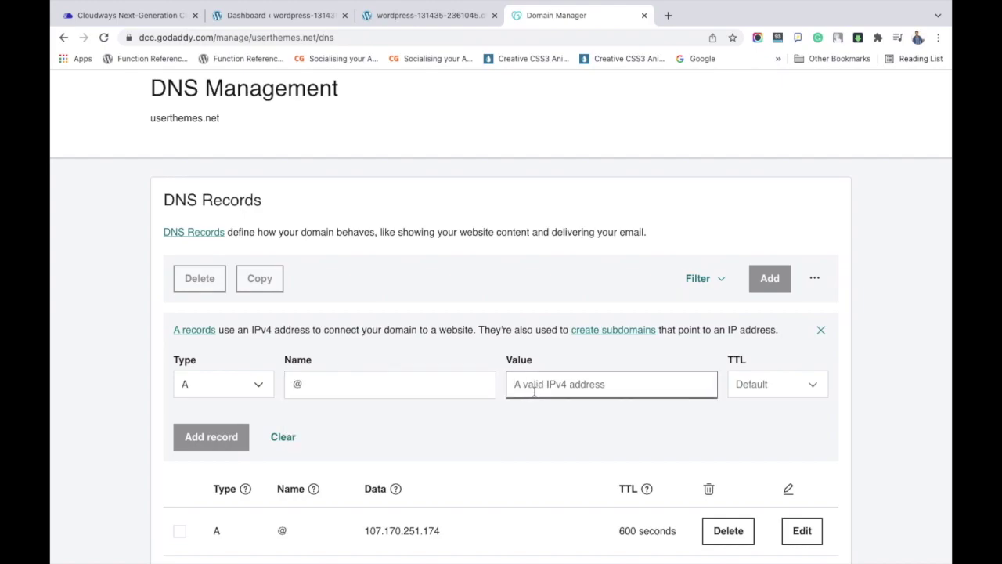
pyautogui.hotkey('ctrl', 'v')
pyautogui.click(754, 390)
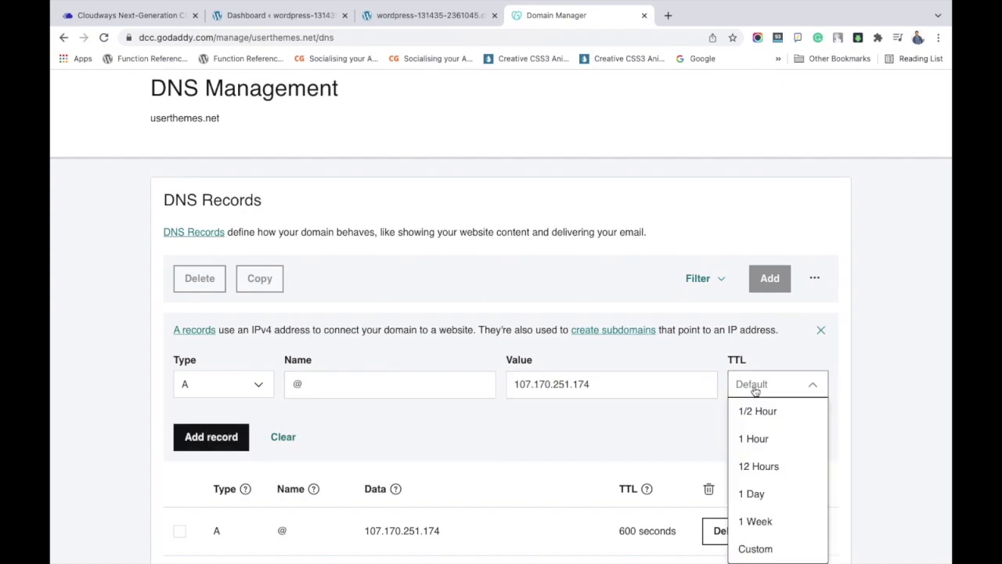
pyautogui.click(777, 548)
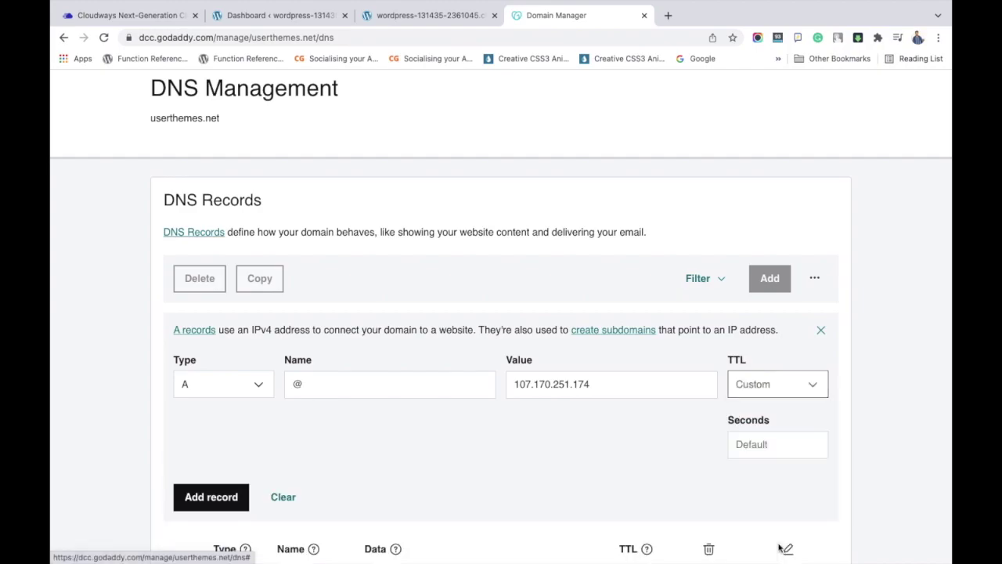
pyautogui.click(765, 443)
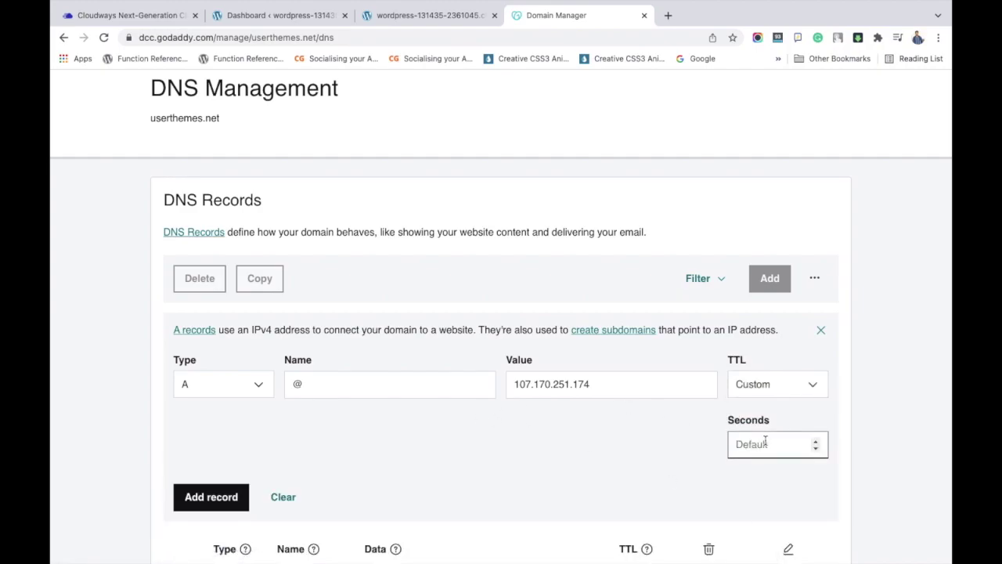
pyautogui.write('600')
pyautogui.click(817, 480)
pyautogui.scroll(-1, 291, 490)
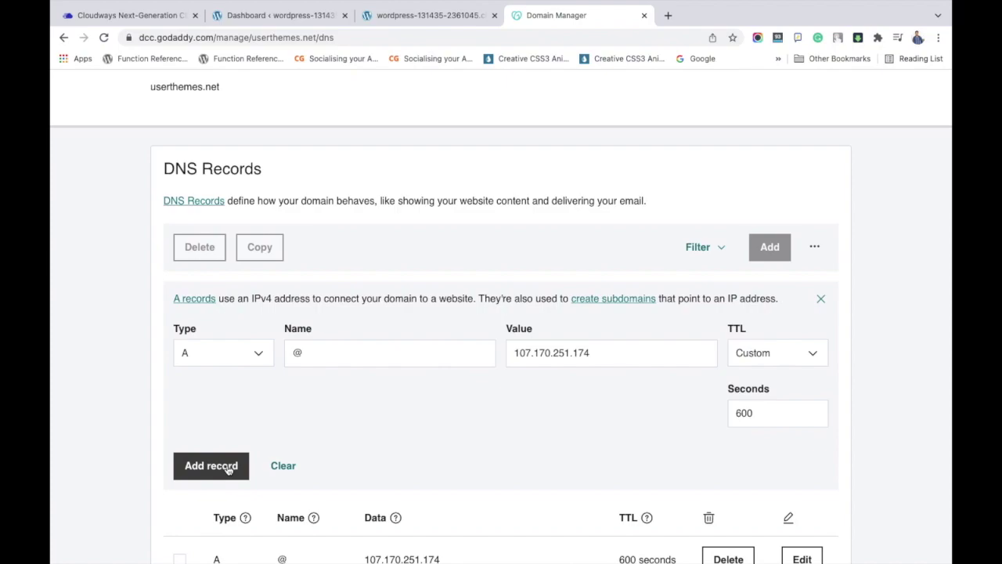
pyautogui.click(820, 299)
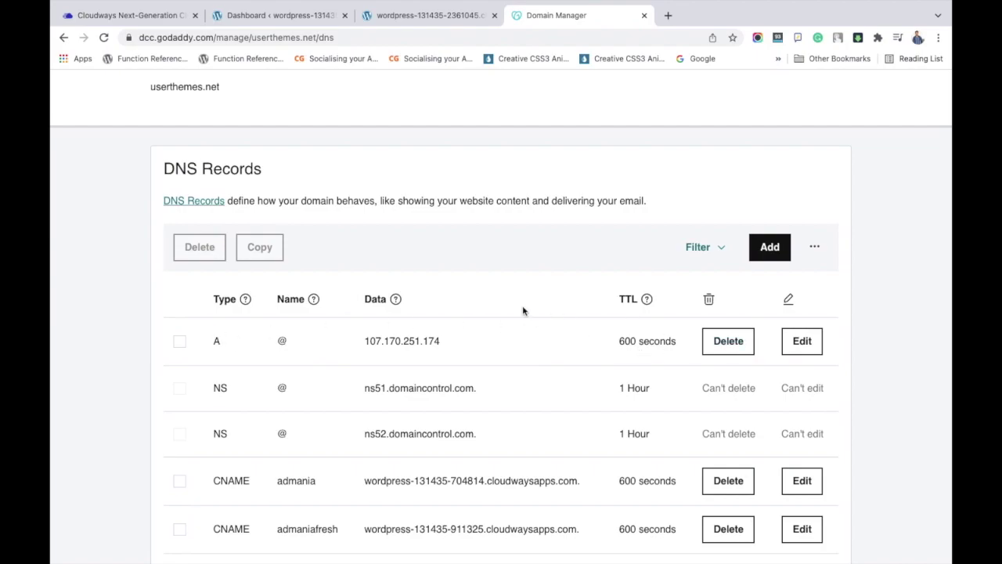
pyautogui.click(770, 249)
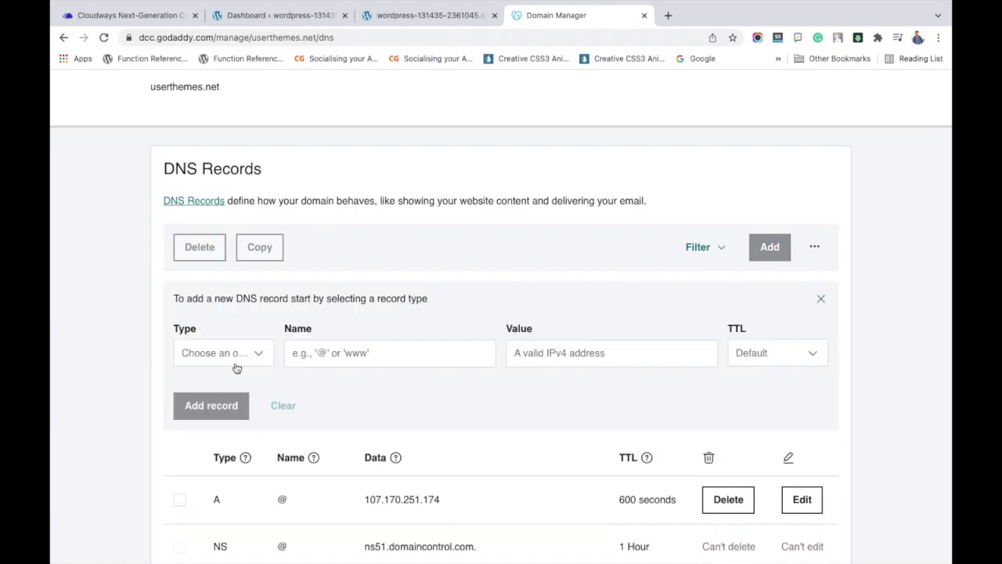
# Start a new CNAME record named sakthi.
pyautogui.click(234, 358)
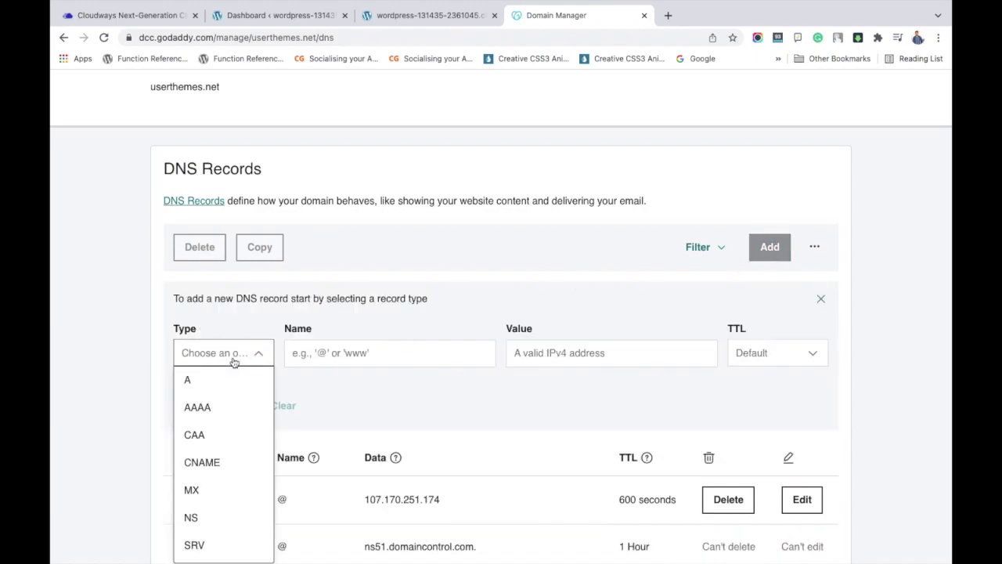
pyautogui.click(227, 462)
pyautogui.scroll(-2, 227, 462)
pyautogui.scroll(-3, 227, 462)
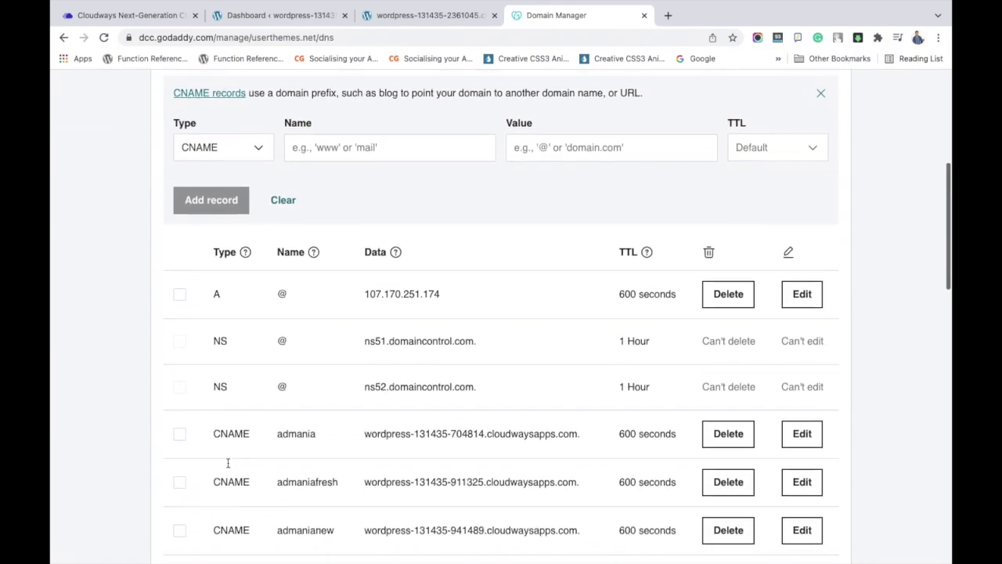
pyautogui.click(343, 141)
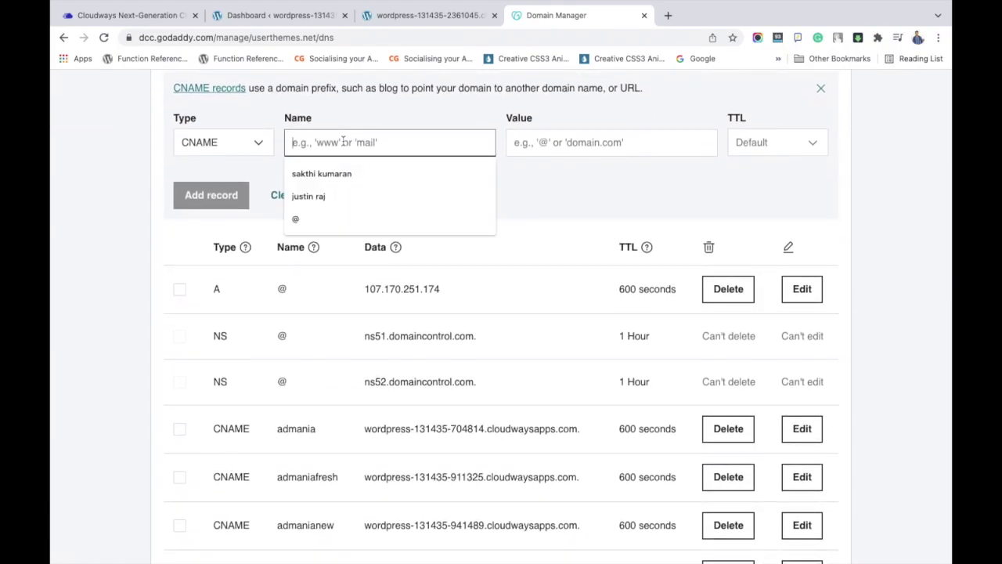
pyautogui.write('sakthi')
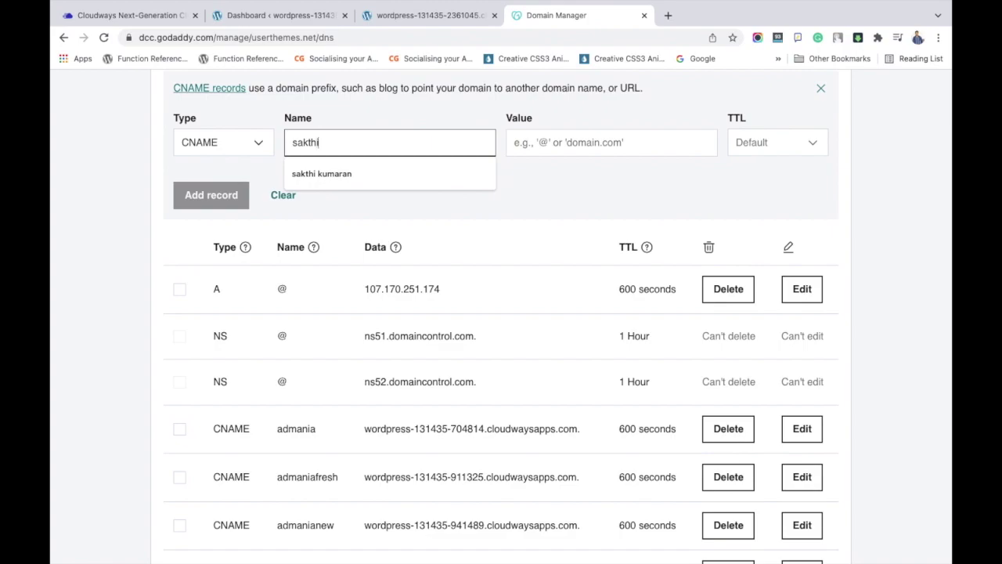
pyautogui.click(561, 145)
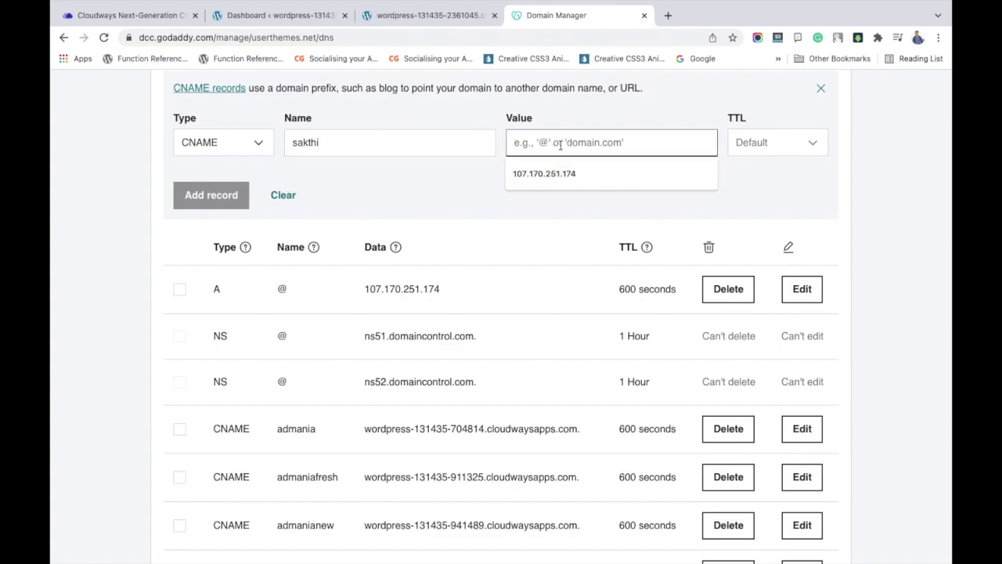
# Set the record value to wordpress-131435-2361045.cloudwaysapps.com, copied from the site's address.
pyautogui.click(418, 19)
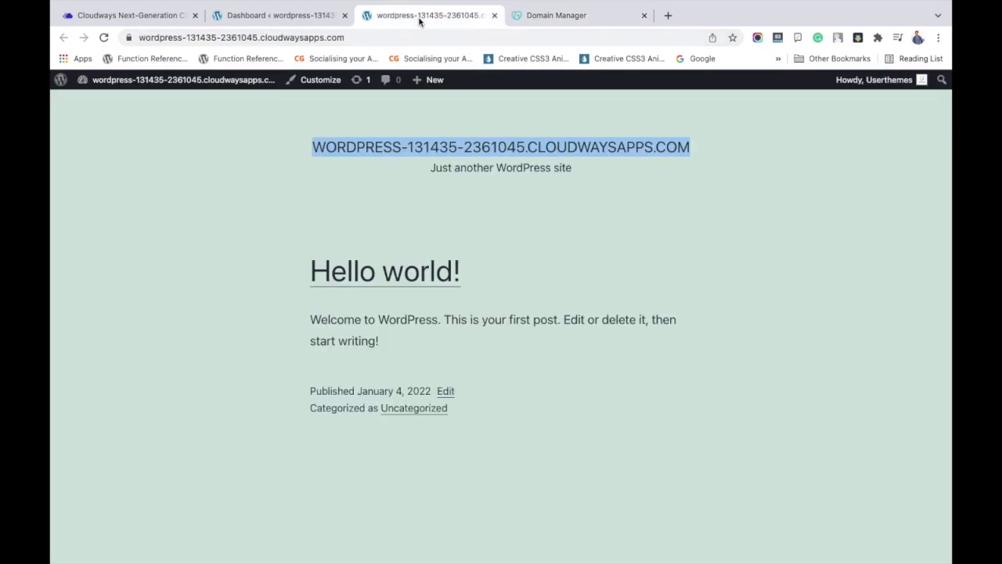
pyautogui.click(377, 37)
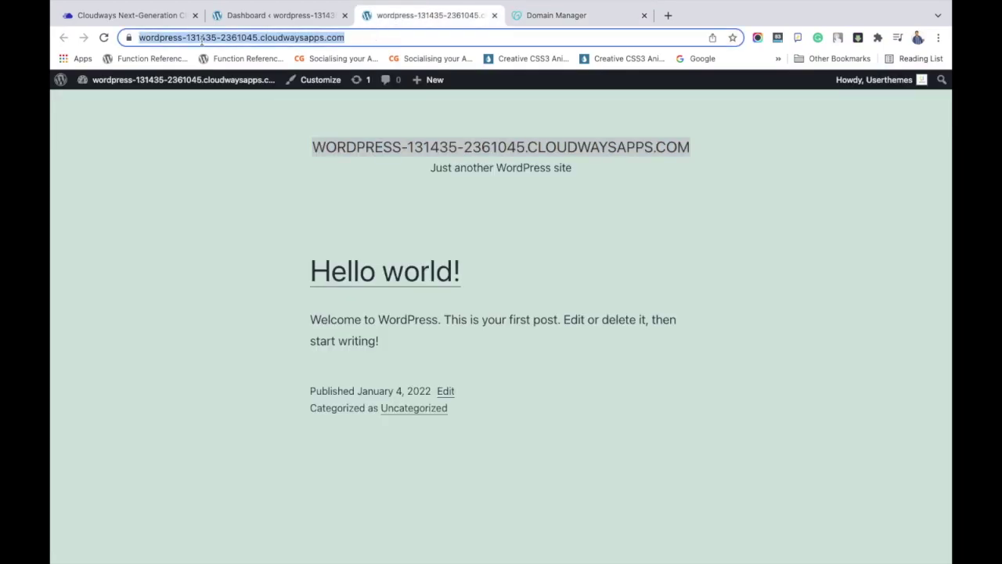
pyautogui.moveTo(201, 38); pyautogui.dragTo(202, 15)
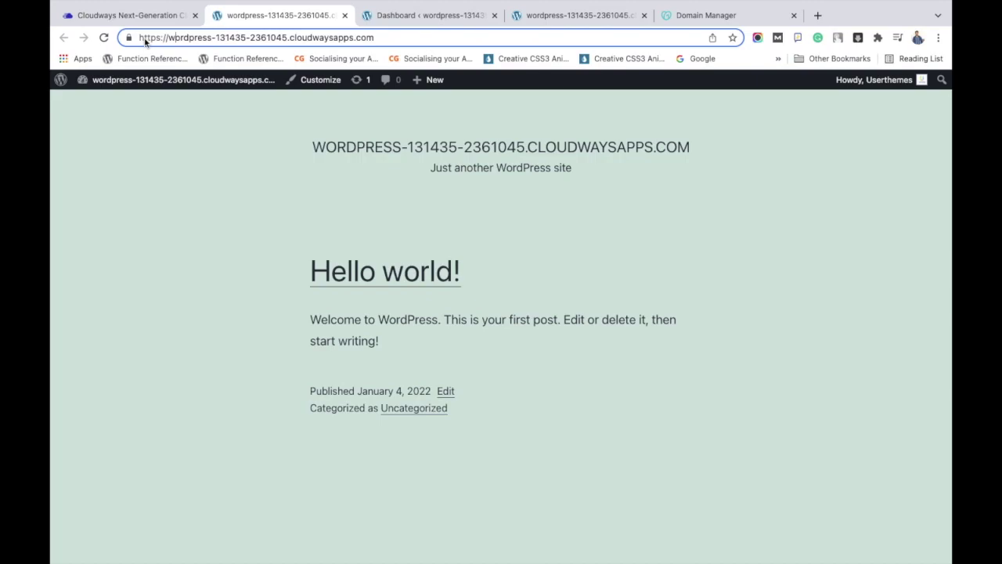
pyautogui.moveTo(168, 38); pyautogui.dragTo(402, 38)
pyautogui.hotkey('ctrl', 'c')
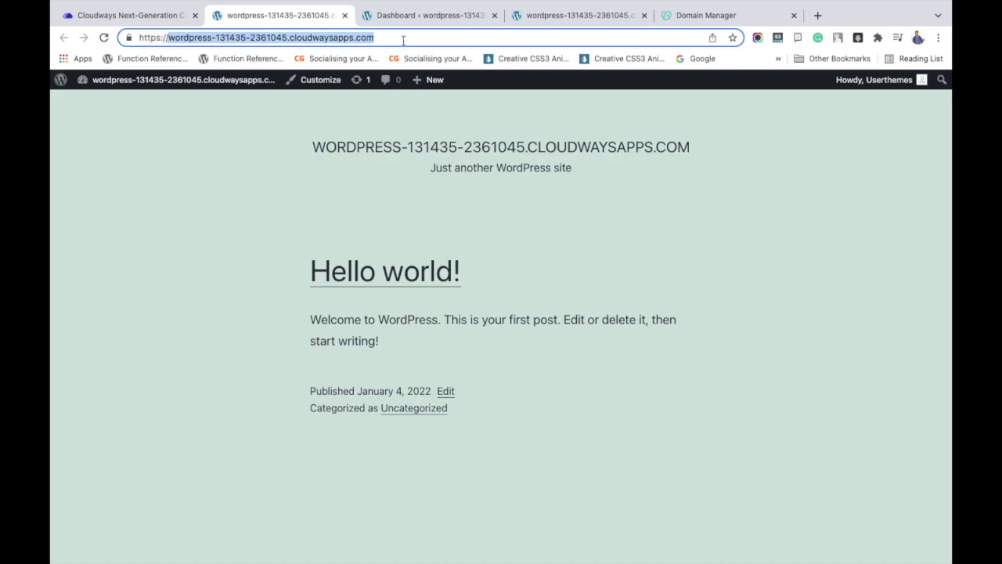
pyautogui.click(697, 15)
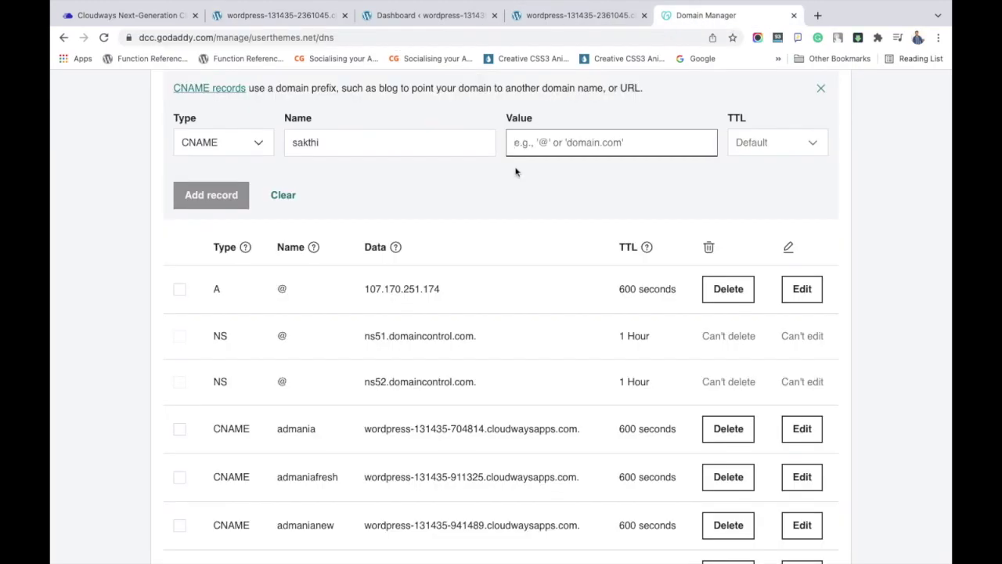
pyautogui.click(559, 146)
pyautogui.hotkey('ctrl', 'v')
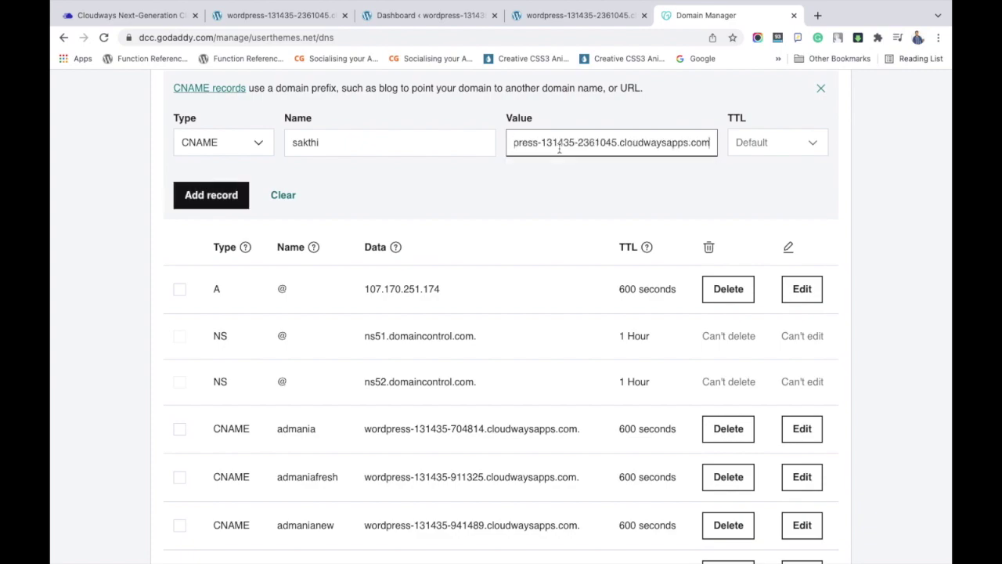
# Give the record a custom 600-second TTL, save it, and check it in the list.
pyautogui.click(758, 152)
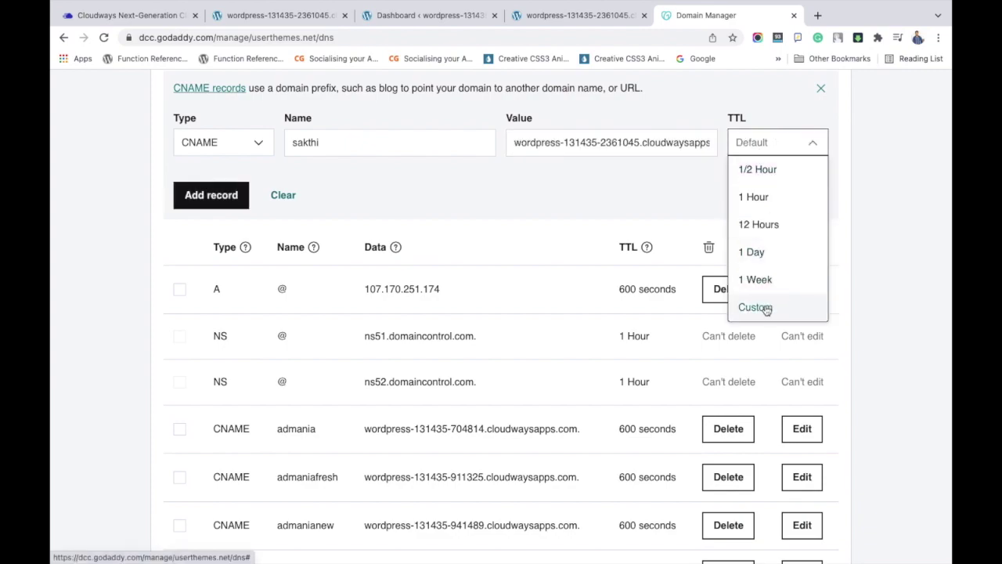
pyautogui.click(765, 307)
pyautogui.click(760, 201)
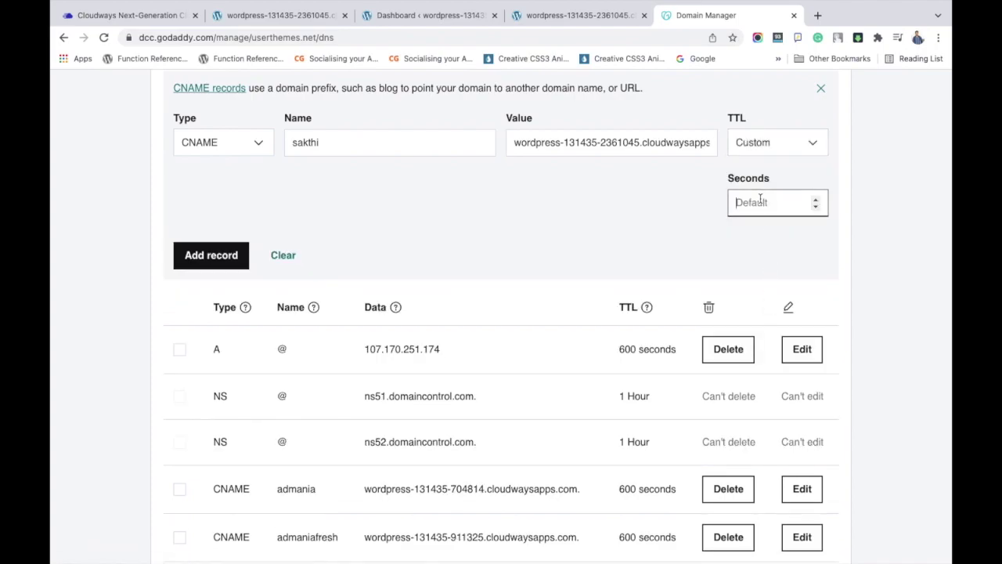
pyautogui.write('600')
pyautogui.click(218, 255)
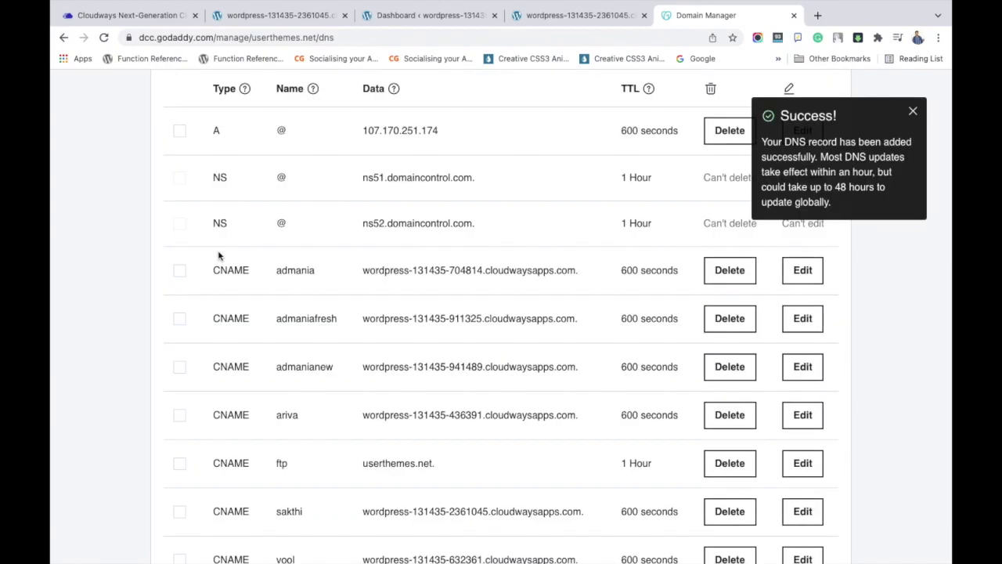
pyautogui.scroll(-2, 342, 436)
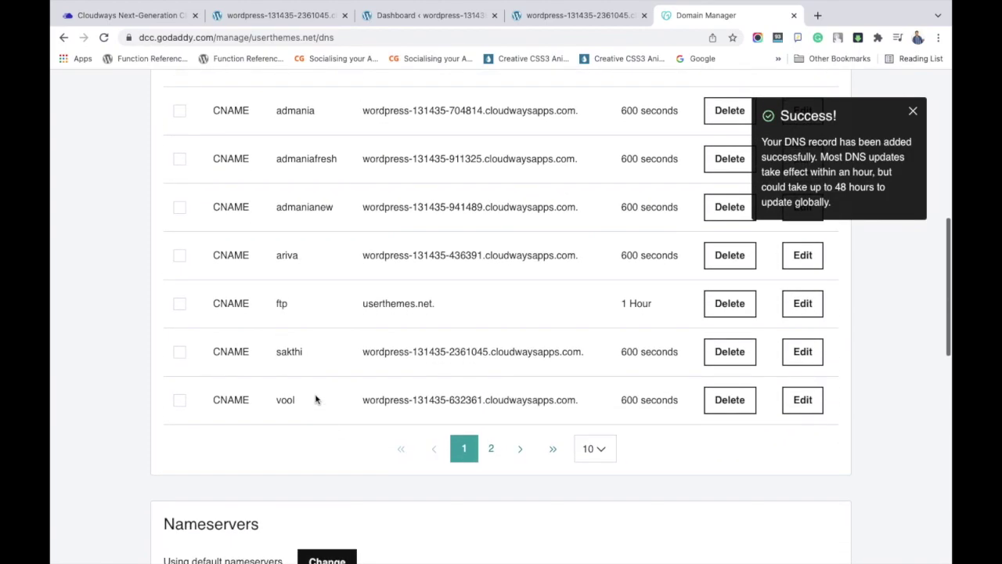
pyautogui.doubleClick(280, 352)
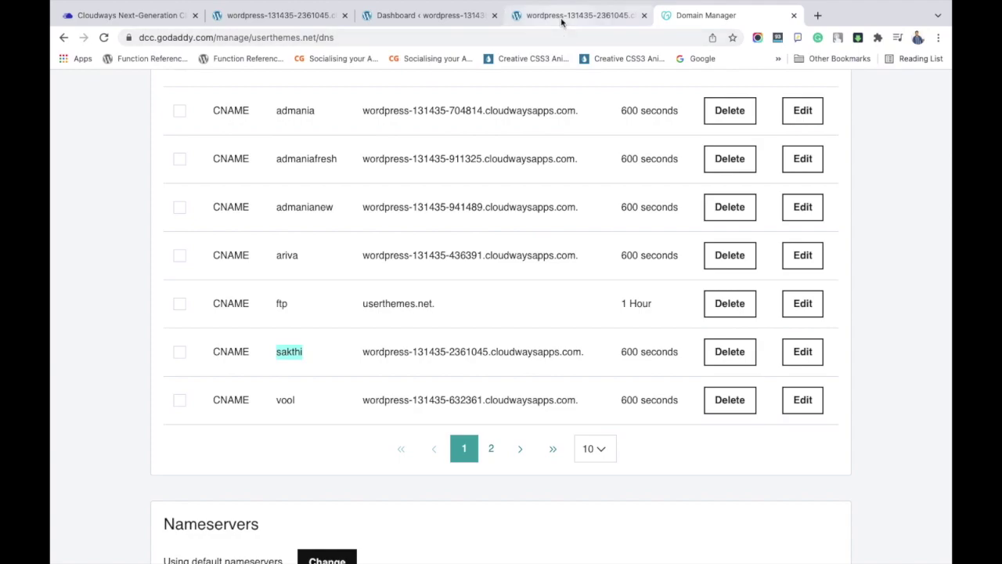
pyautogui.click(175, 19)
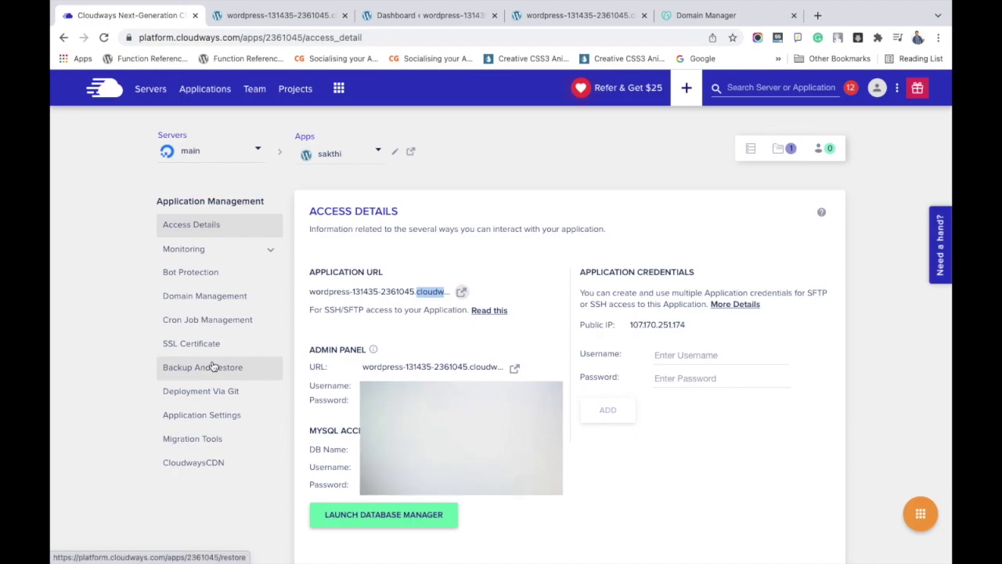
# Enter sakthi.userthemes.net as the Primary Domain in Domain Management and save.
pyautogui.click(242, 299)
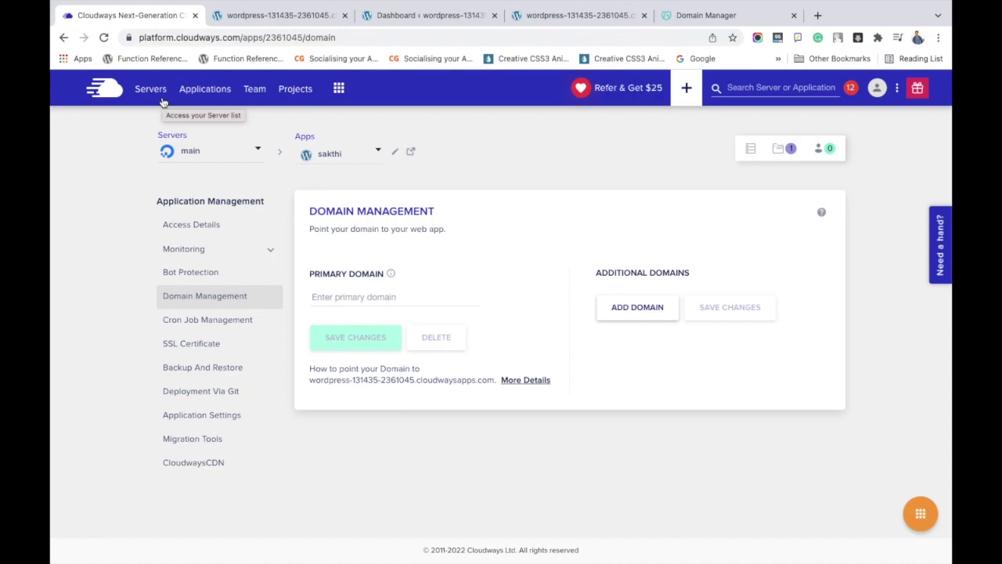
pyautogui.click(354, 296)
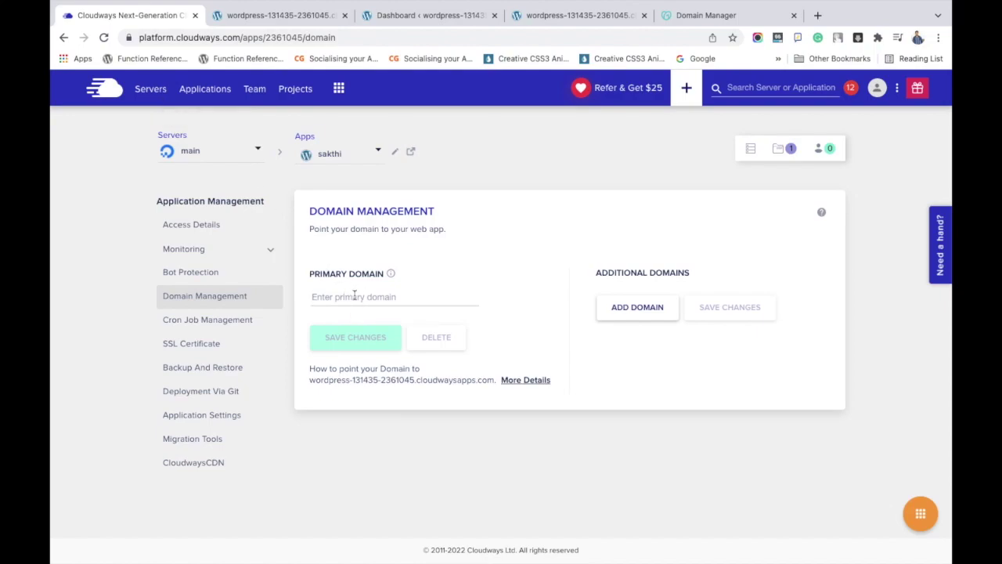
pyautogui.write('sakthi.')
pyautogui.write('userth')
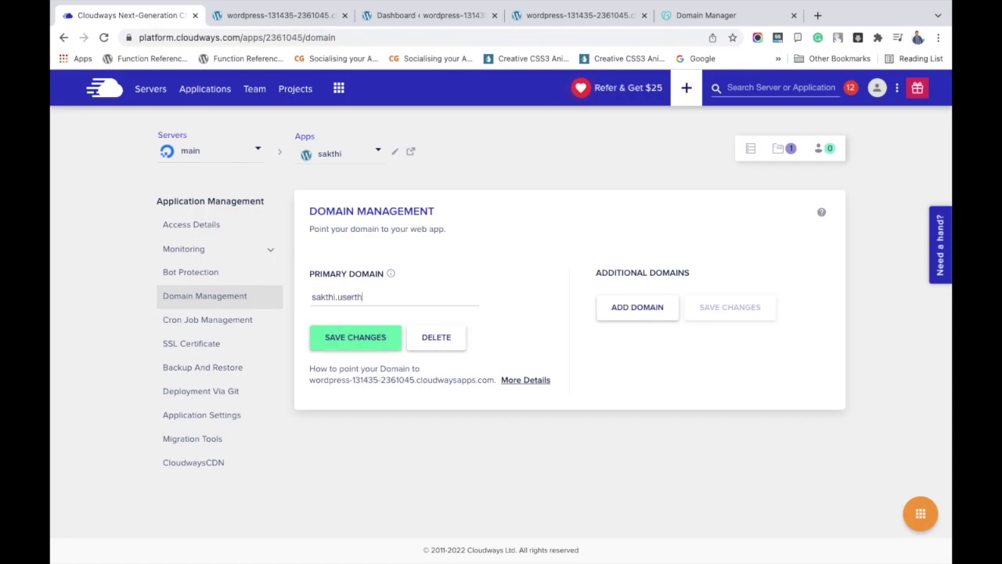
pyautogui.write('emes.net')
pyautogui.click(362, 345)
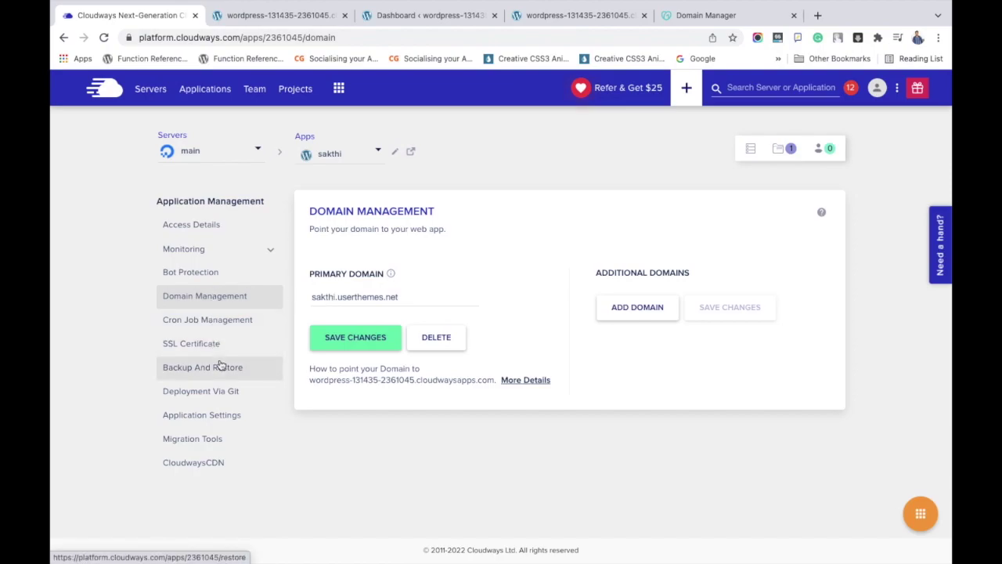
# Install a Let's Encrypt certificate for sakthi.userthemes.net using the account contact email.
pyautogui.click(220, 347)
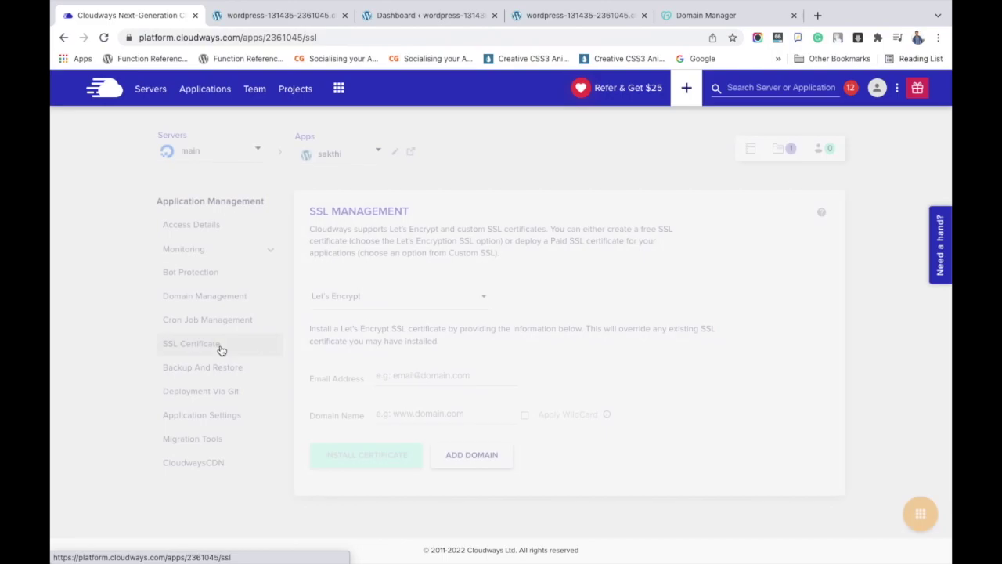
pyautogui.click(406, 375)
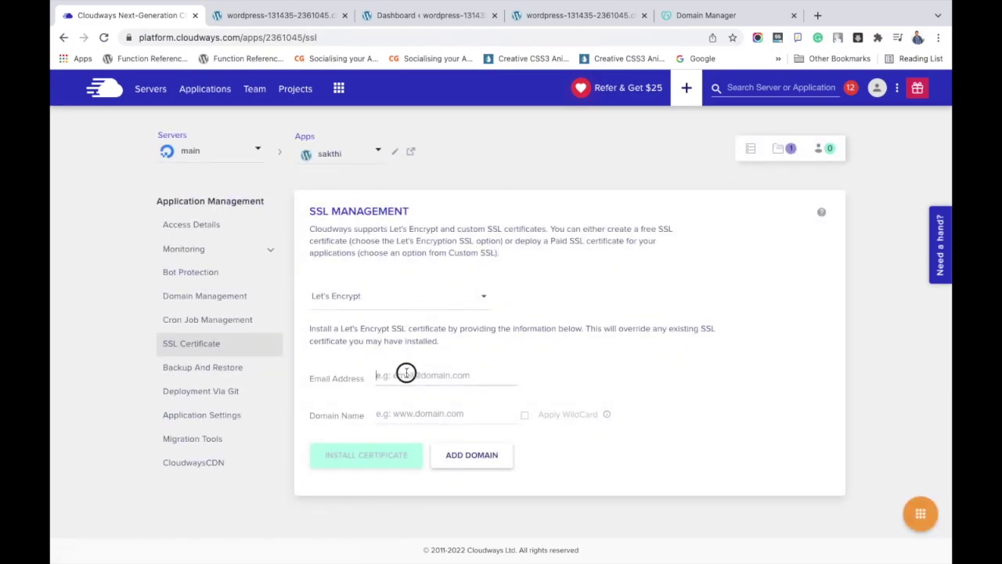
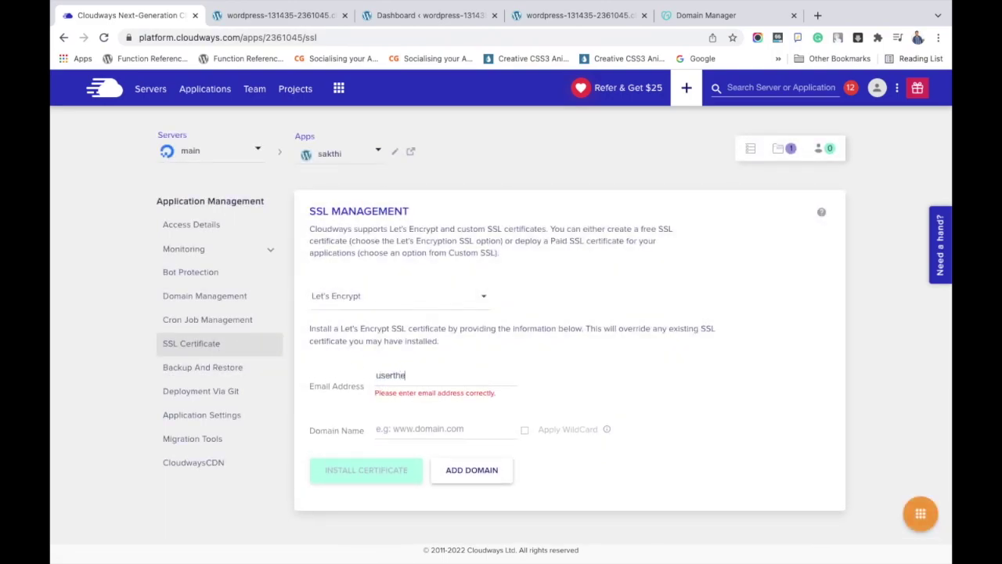
pyautogui.press('Tab')
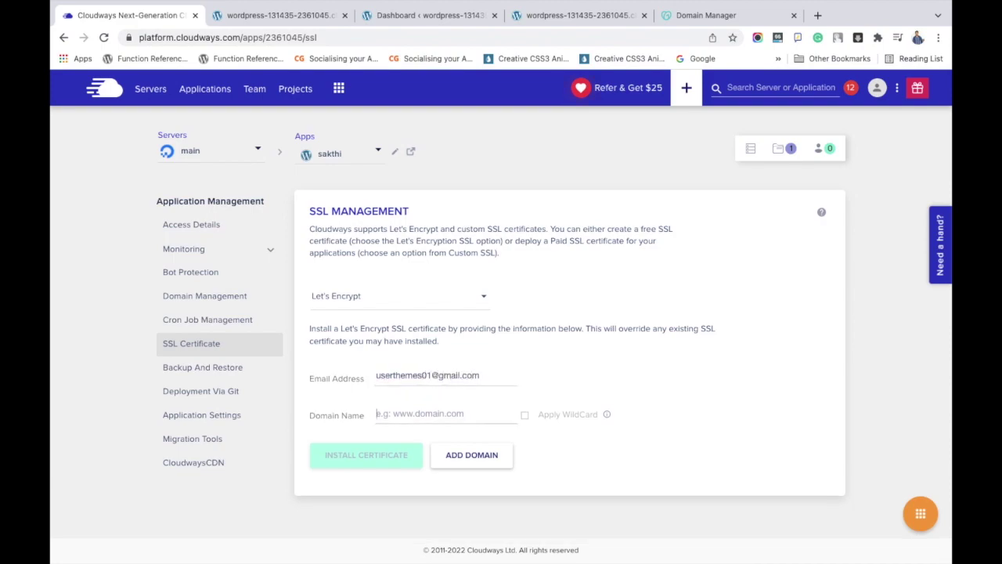
pyautogui.write('sakthi.')
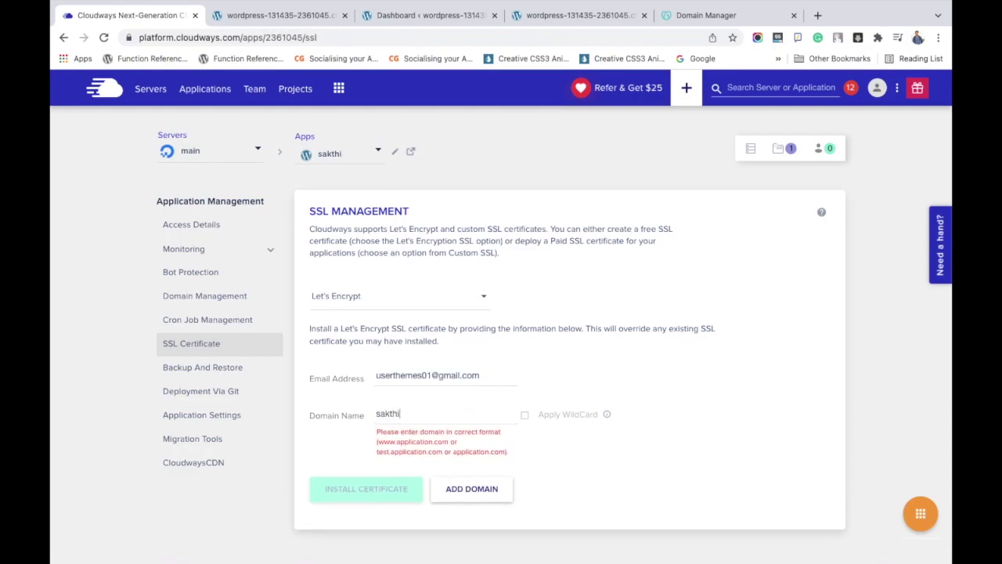
pyautogui.write('user')
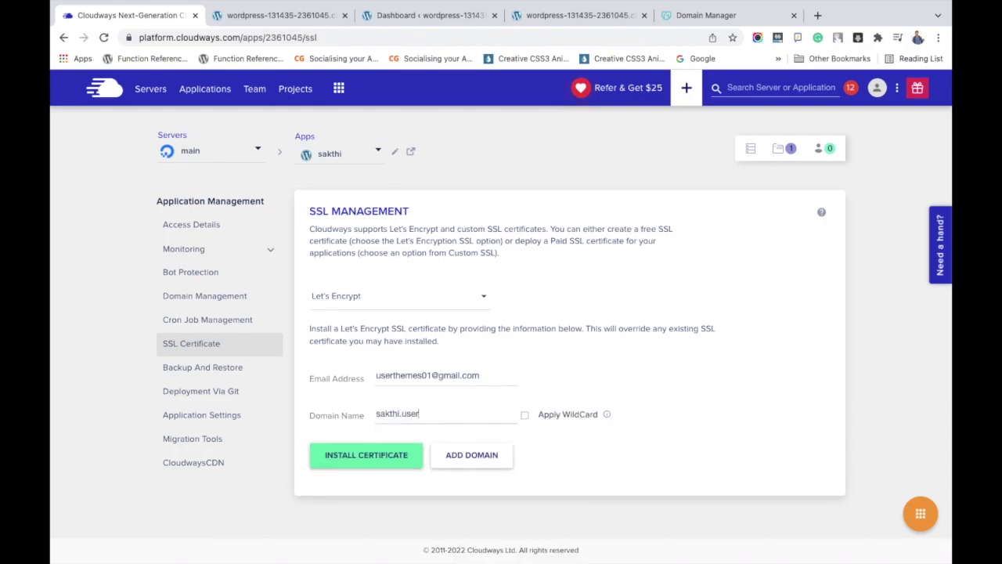
pyautogui.write('themes.')
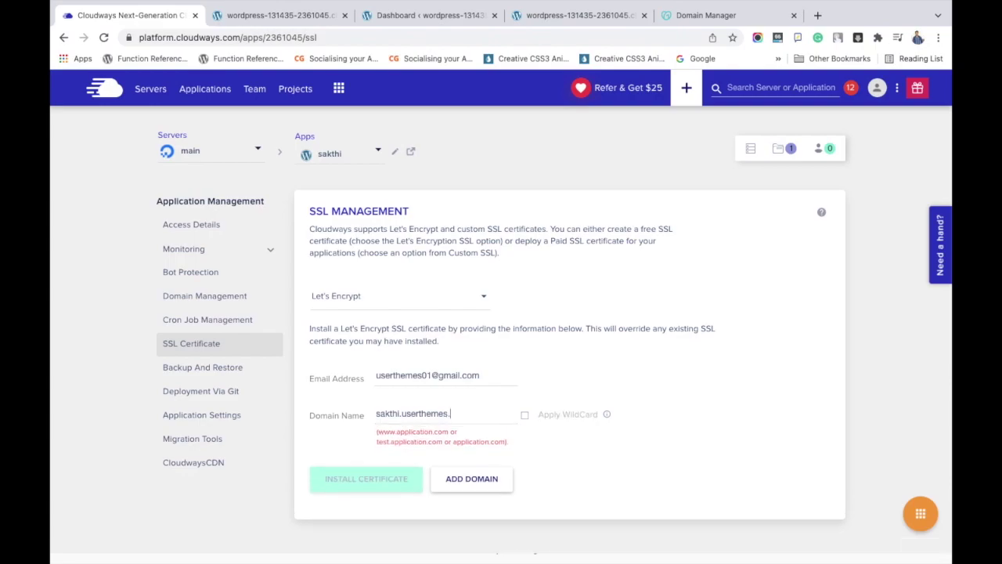
pyautogui.write('net')
pyautogui.click(383, 459)
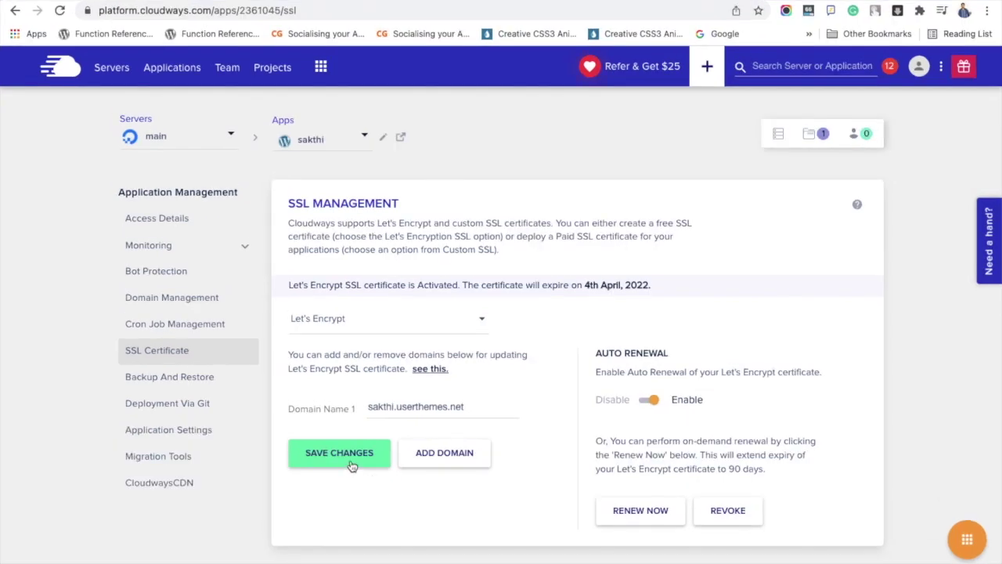
pyautogui.click(352, 465)
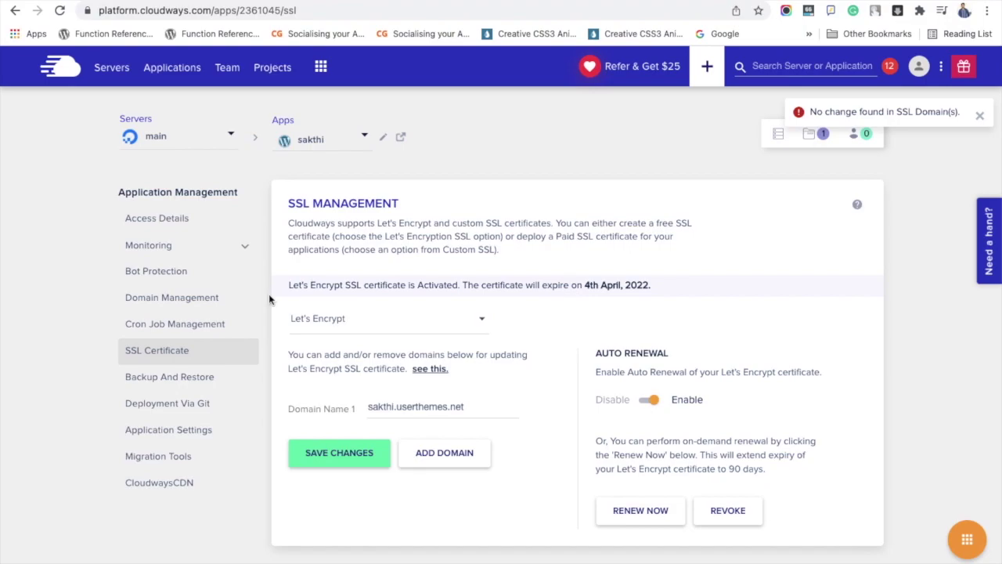
# Open Access Details and select the admin URL sakthi.userthemes.net/wp-admin/.
pyautogui.click(199, 223)
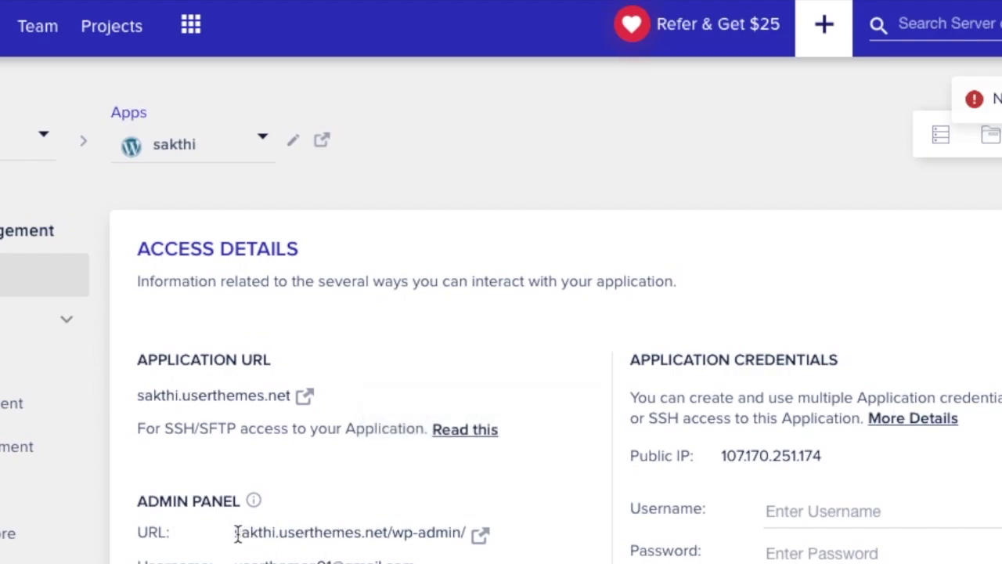
pyautogui.moveTo(235, 532); pyautogui.dragTo(470, 537)
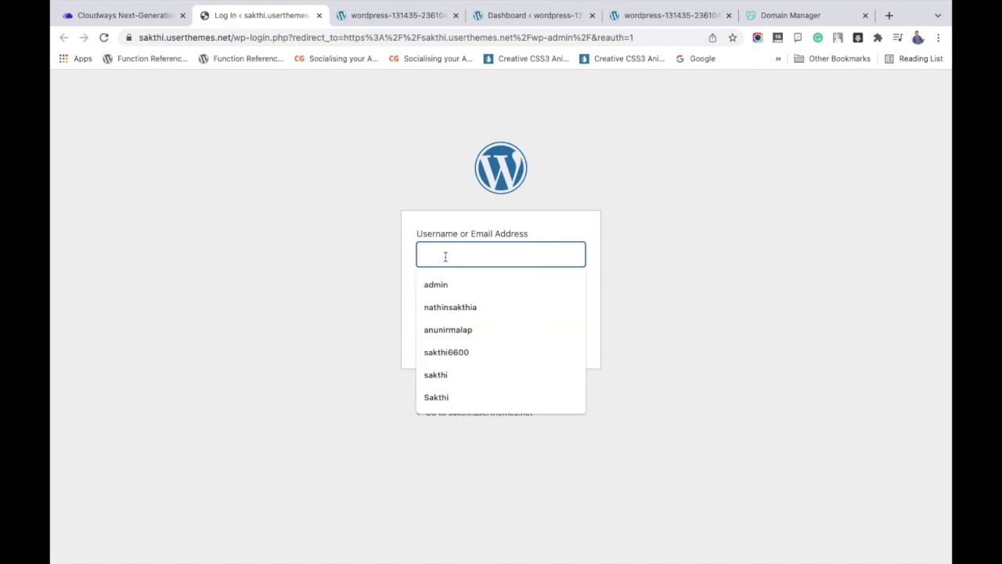
# Log in at sakthi.userthemes.net with the saved username, then open the live site.
pyautogui.write('u')
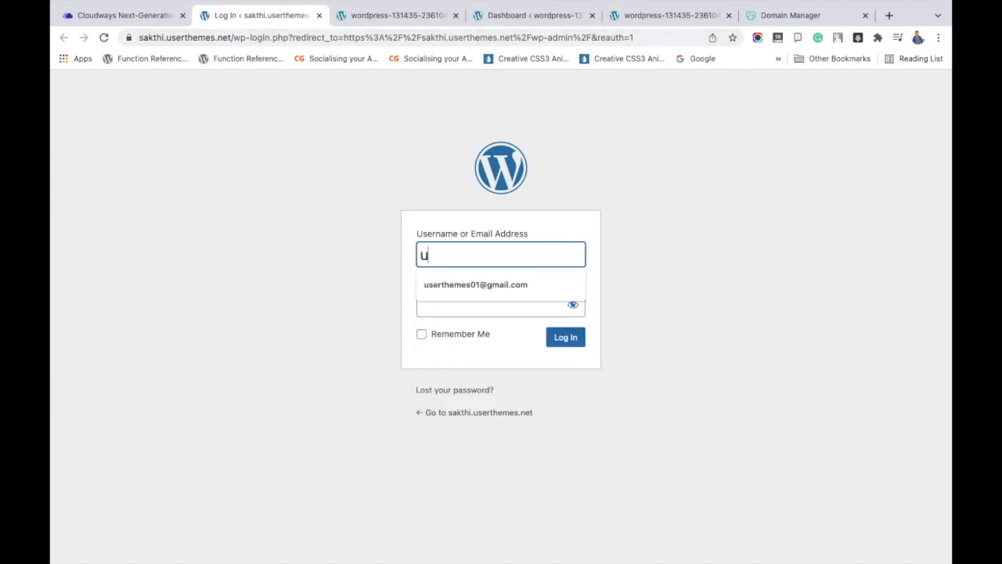
pyautogui.write('sertheme')
pyautogui.click(449, 285)
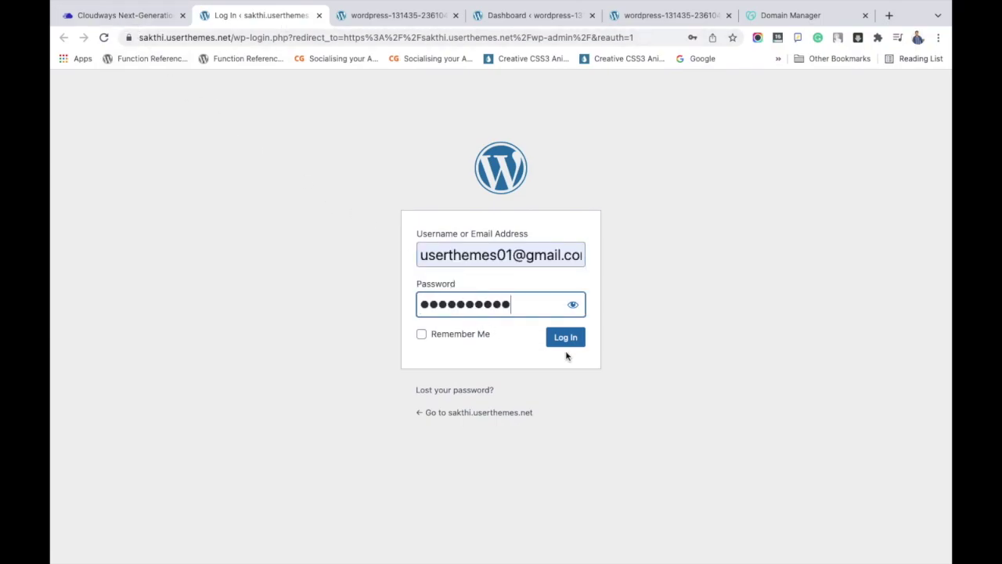
pyautogui.click(569, 341)
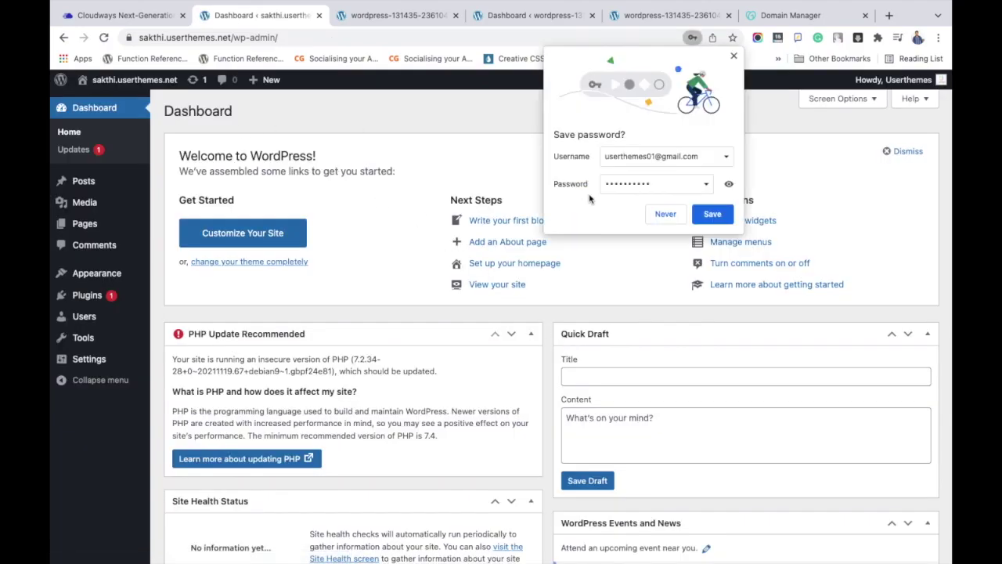
pyautogui.click(665, 214)
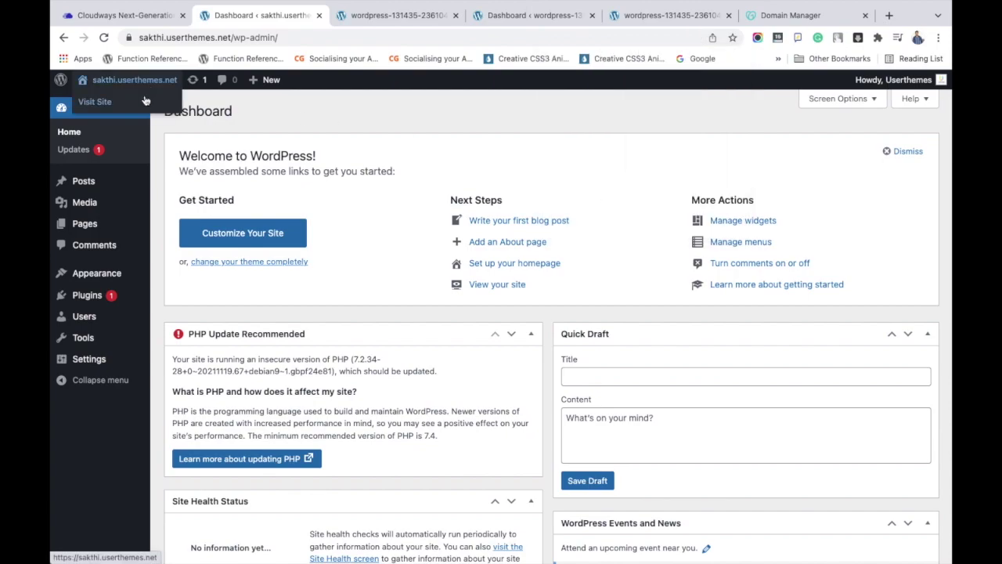
pyautogui.rightClick(139, 99)
pyautogui.click(161, 103)
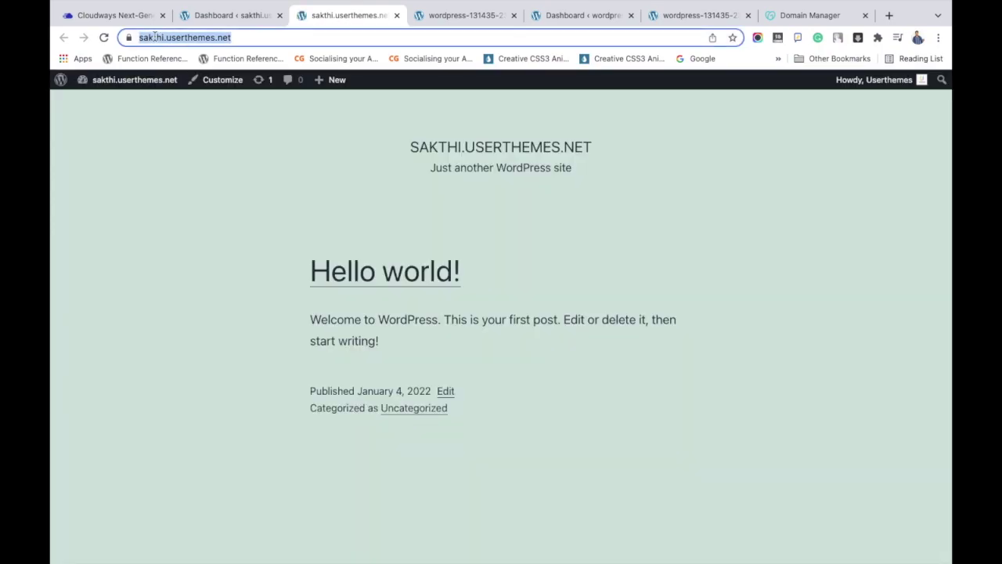
pyautogui.click(260, 16)
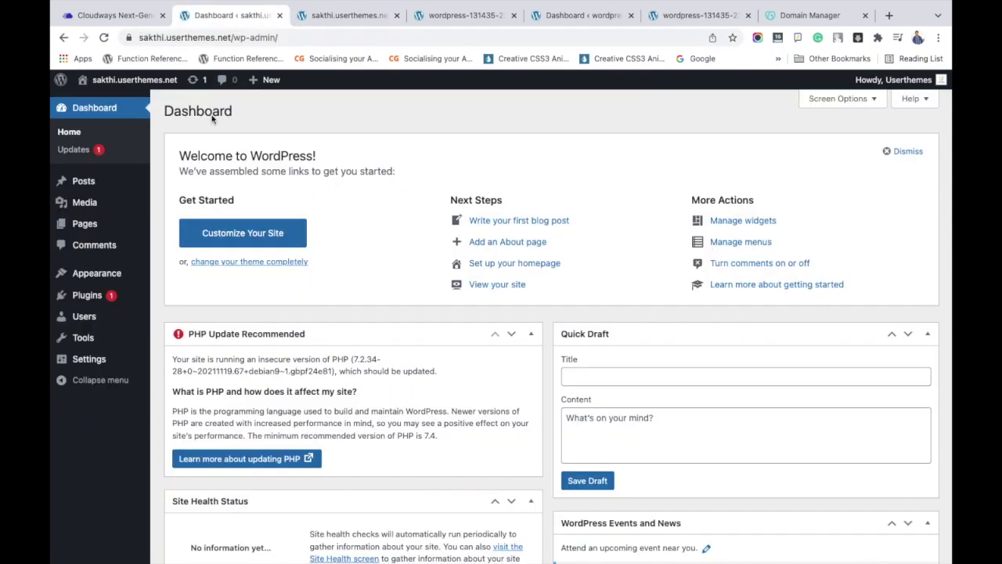
pyautogui.moveTo(88, 358)
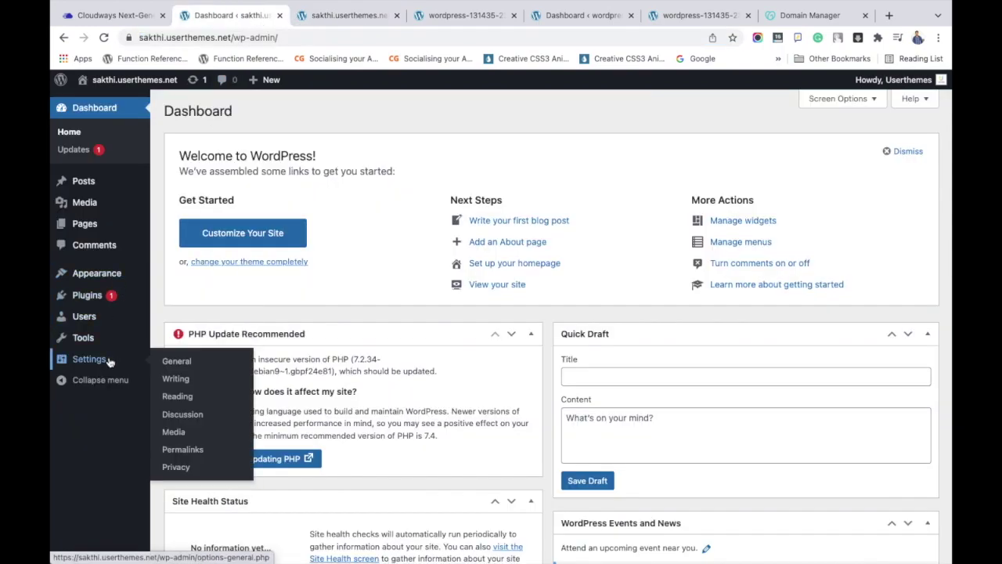
pyautogui.click(176, 366)
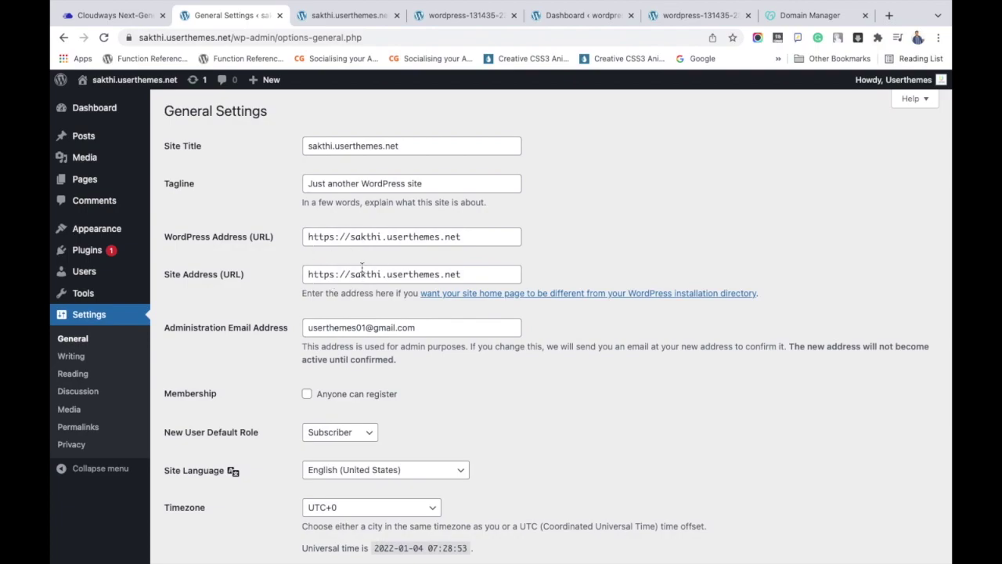
pyautogui.click(357, 16)
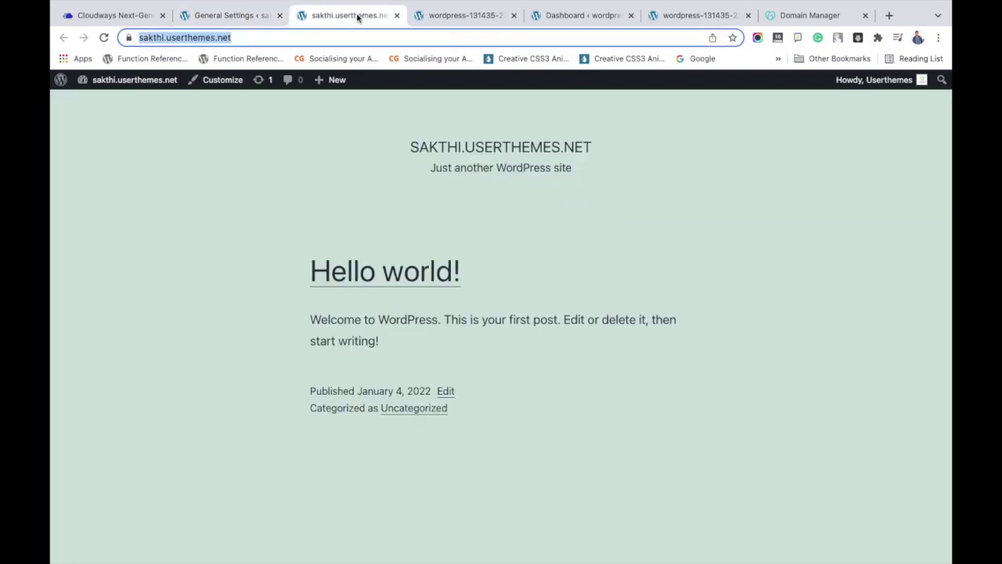
pyautogui.click(679, 251)
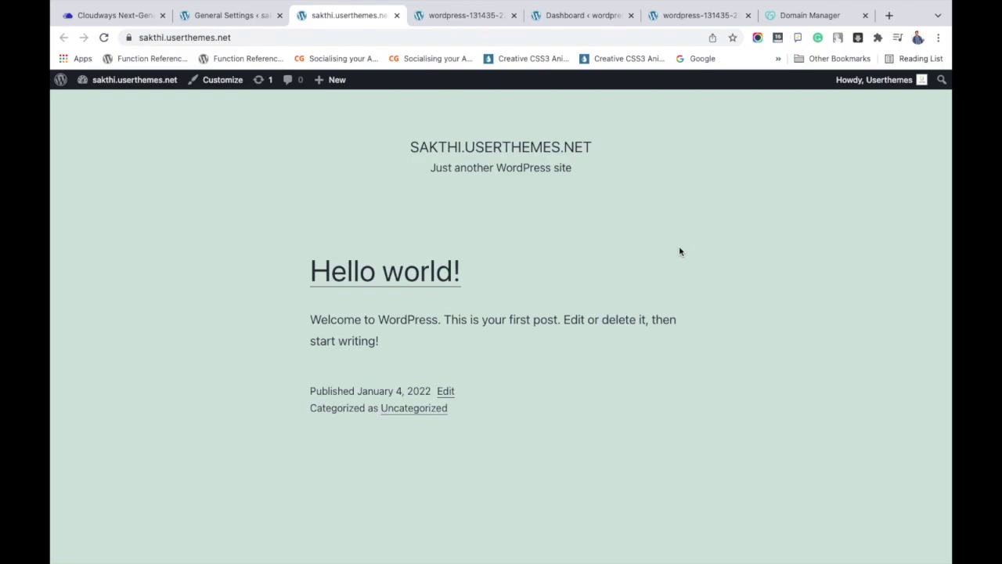